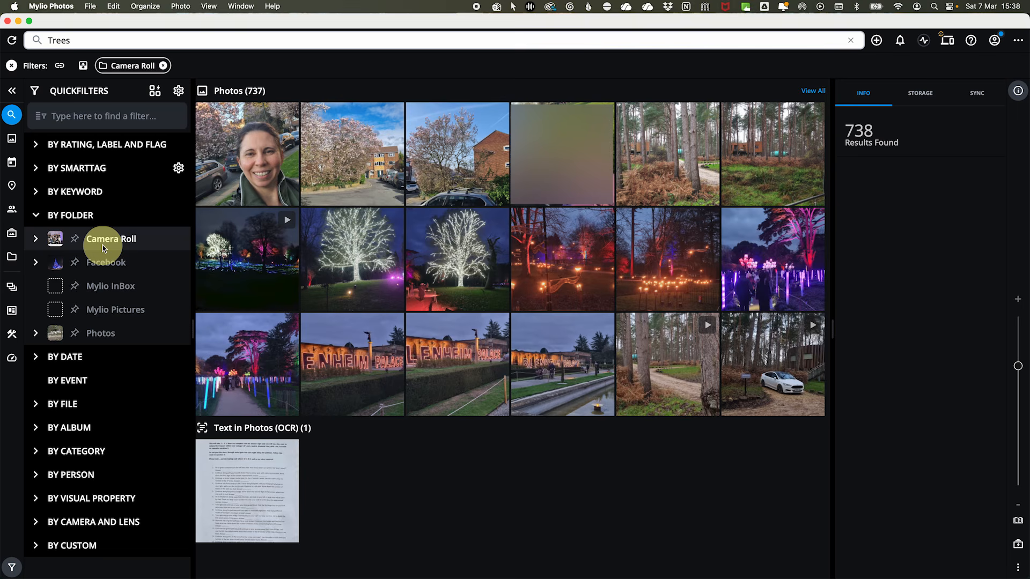
- Remove the Camera Roll filter, and save the Bird filter as a new QuickCollection named Birds
click(164, 66)
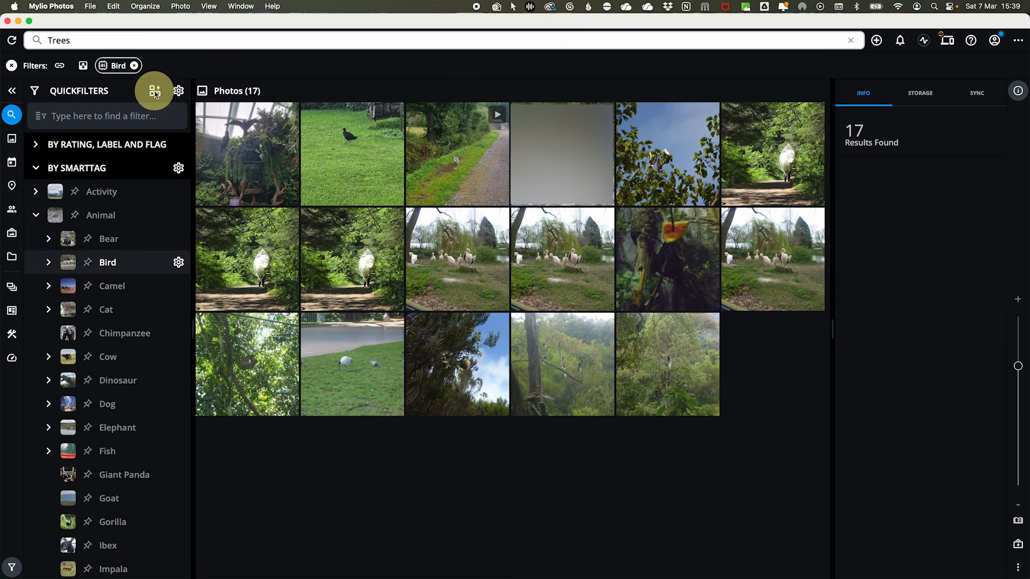
click(155, 91)
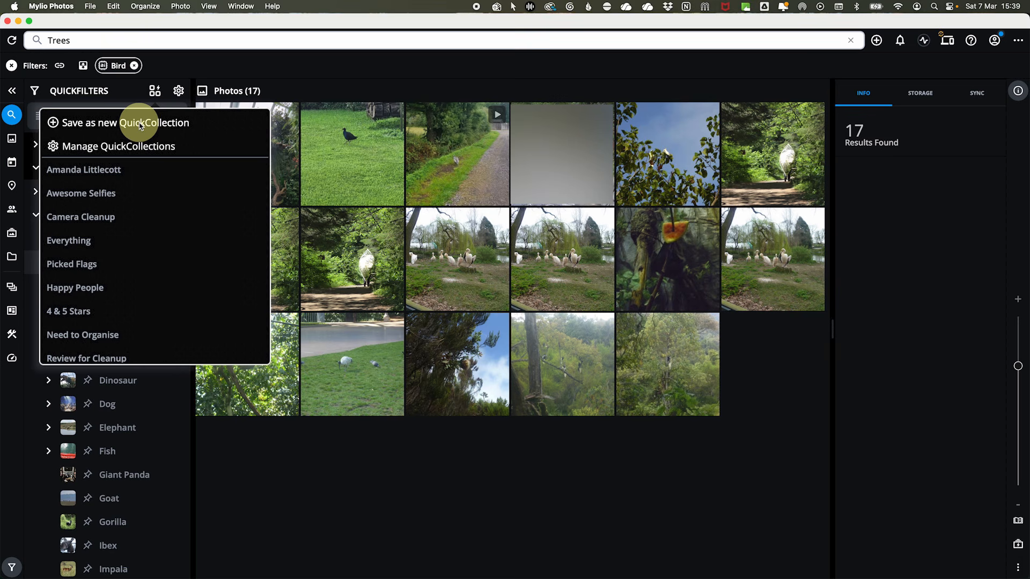
click(141, 123)
text(Birds)
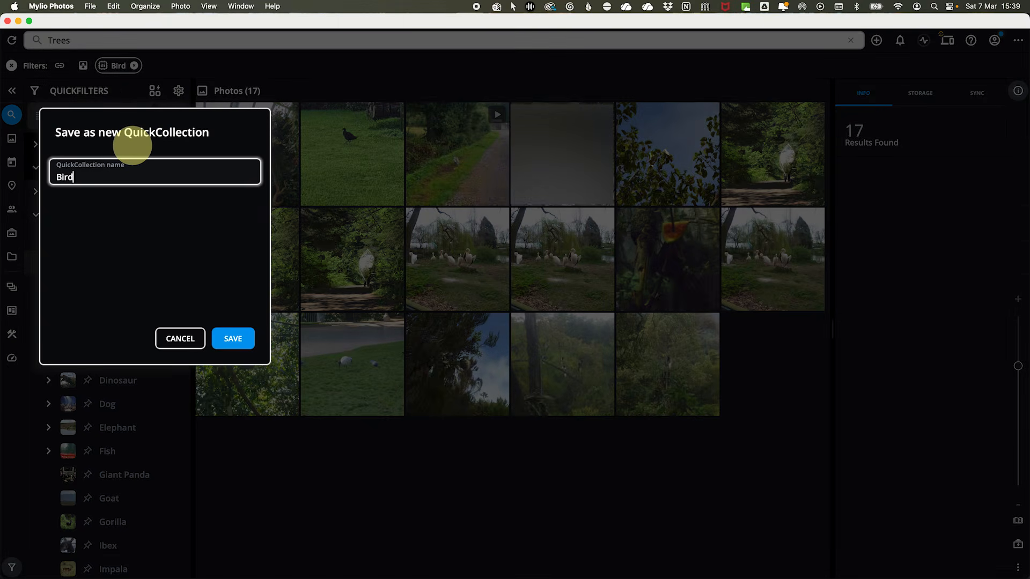
click(239, 339)
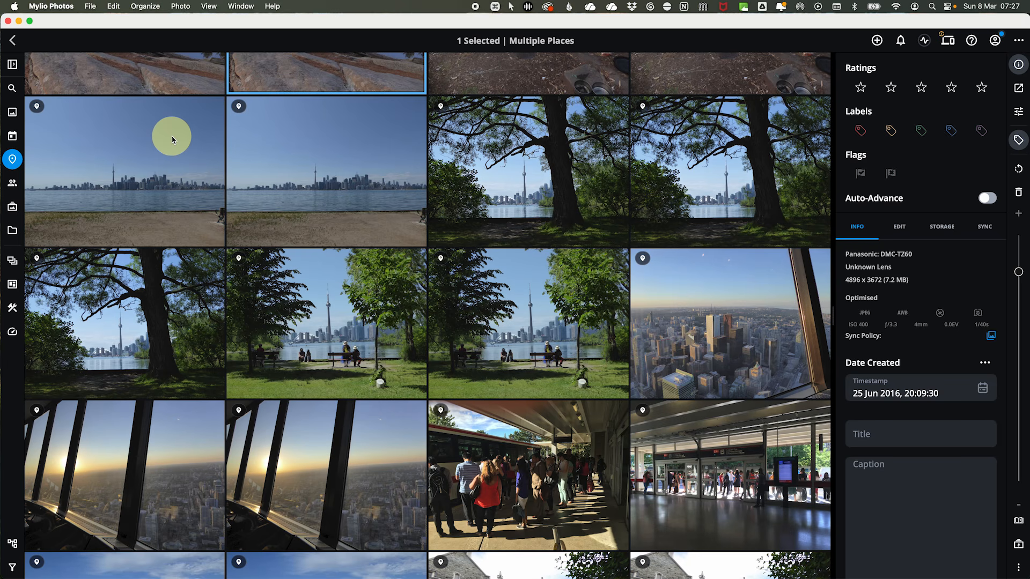
- Add the eight photos in the two full Toronto rows and two from the row below to a new album named Canada, and show the albums overview
click(172, 138)
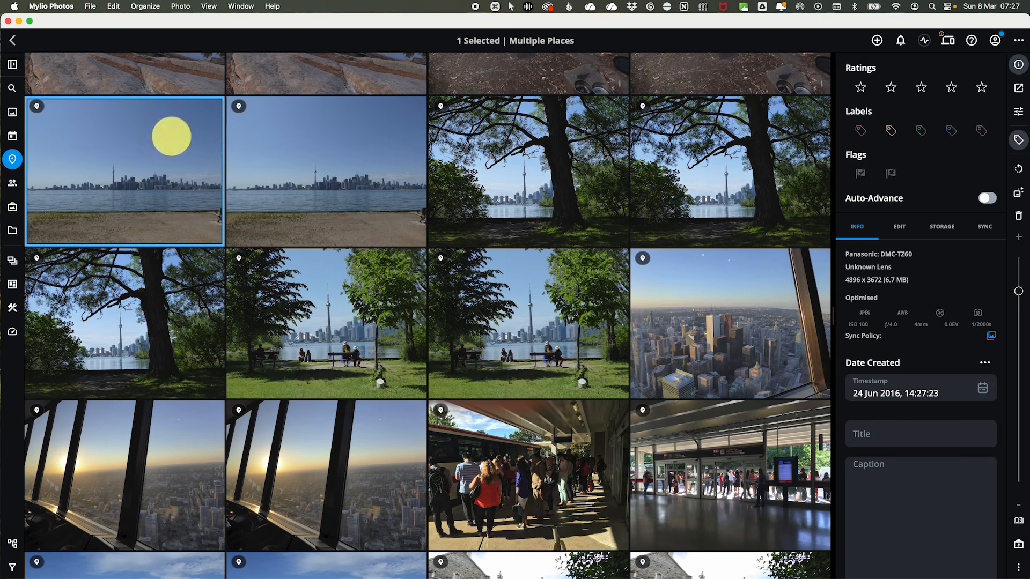
shift+click(687, 295)
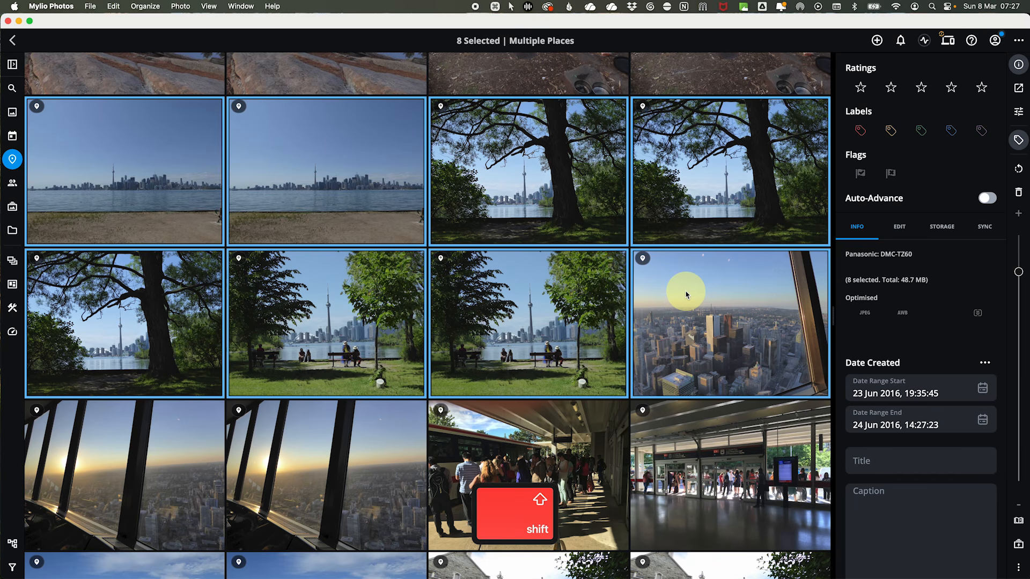
super+click(271, 437)
super+click(685, 456)
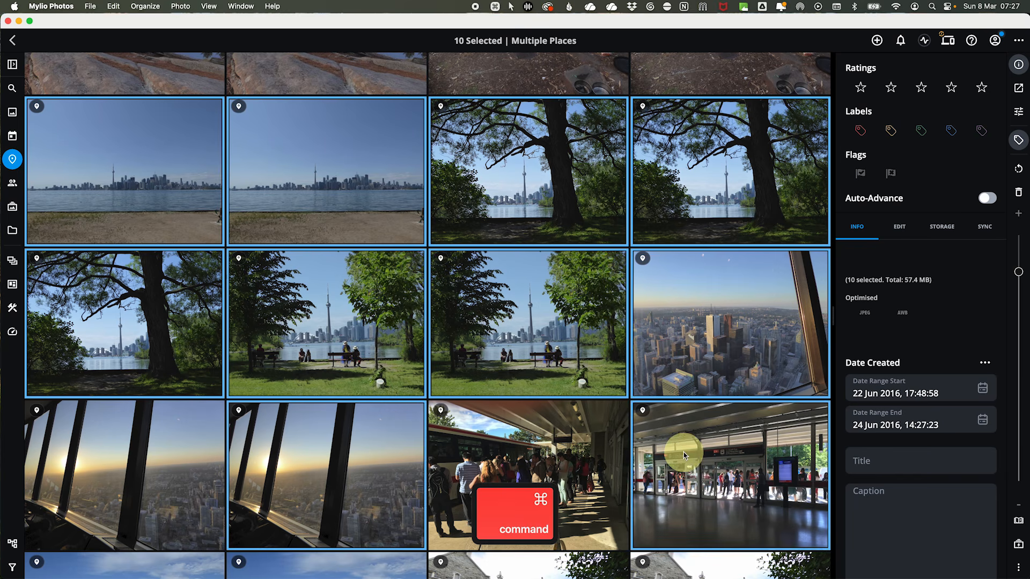
right_click(464, 276)
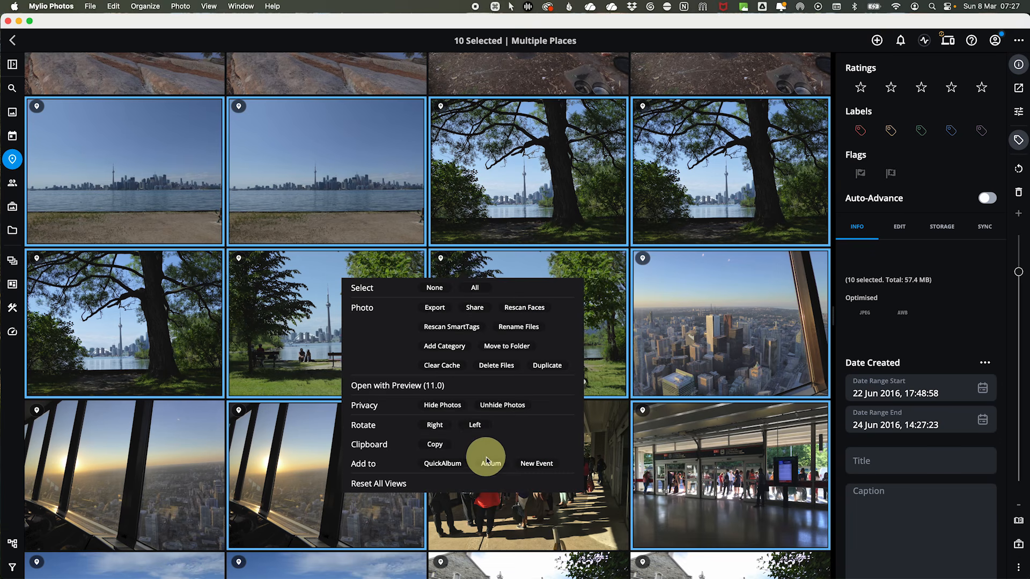
click(488, 462)
click(461, 410)
text(Canada)
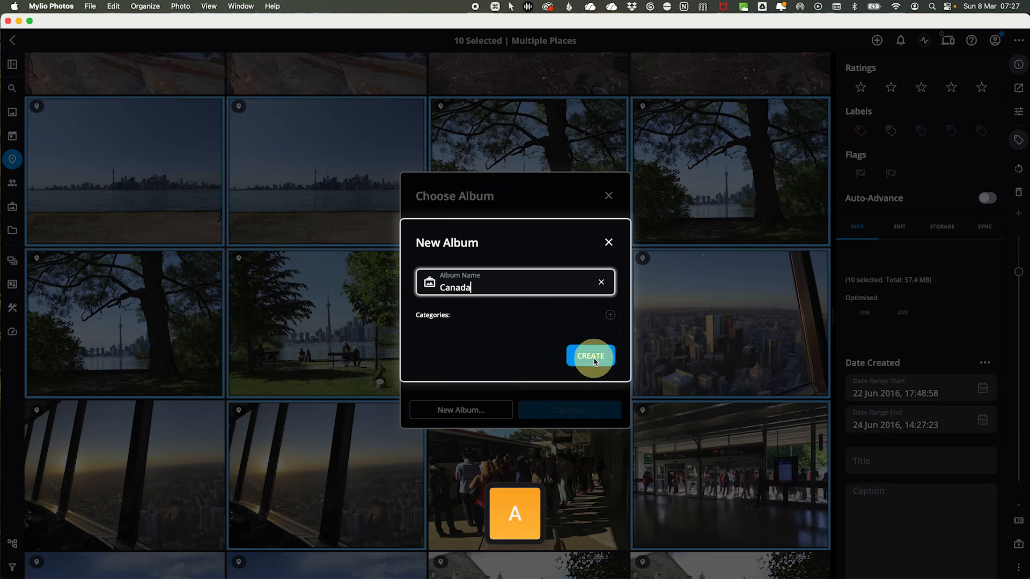
click(593, 356)
click(579, 411)
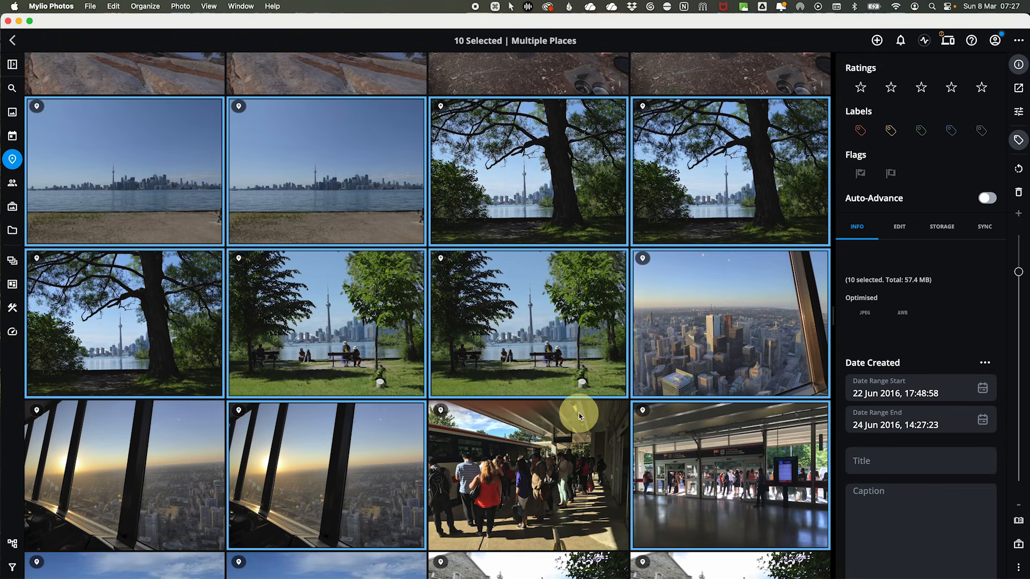
click(12, 207)
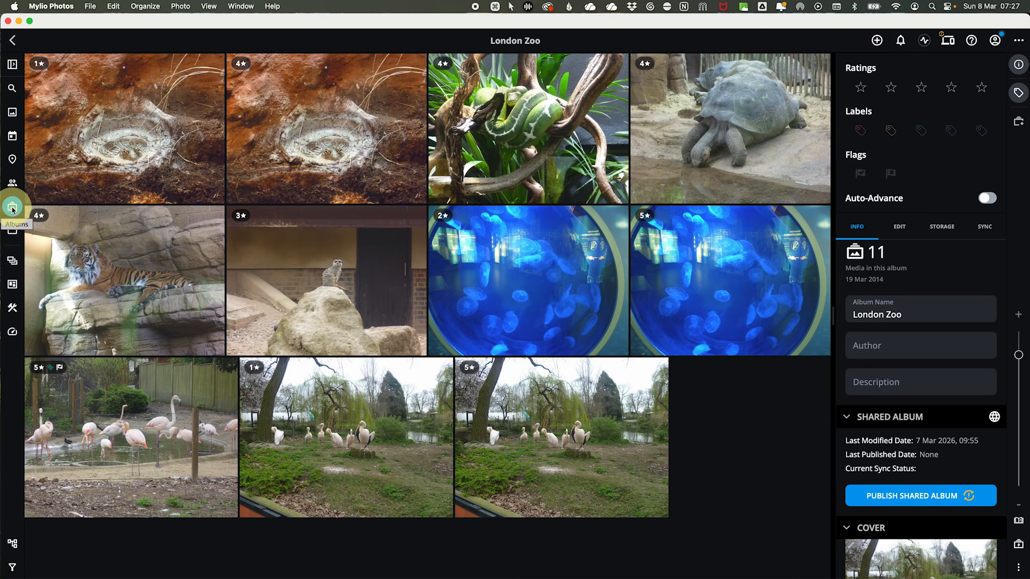
click(12, 40)
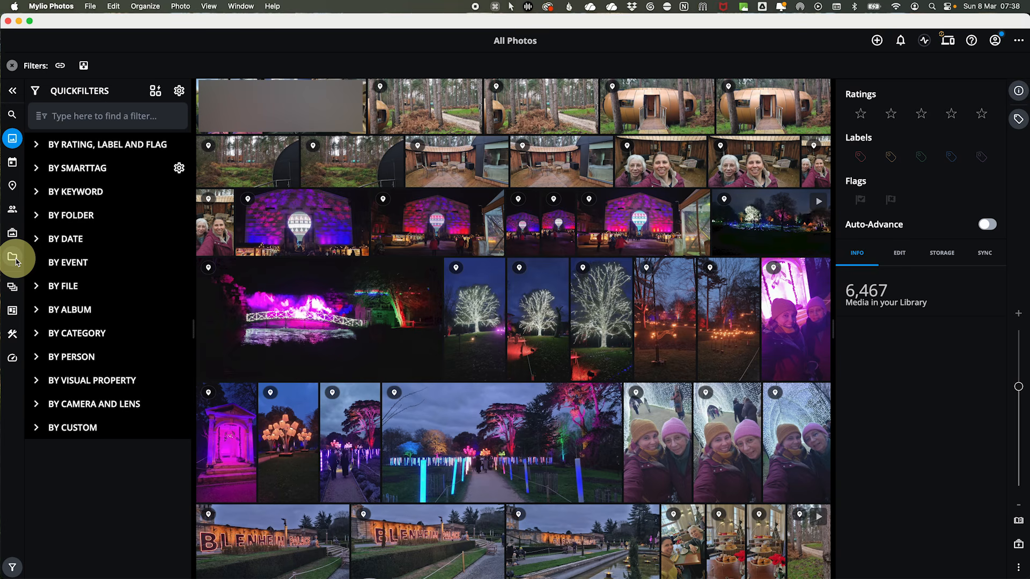
- Create a new folder named Canada in the Folders view without choosing another section for it
click(13, 258)
right_click(563, 169)
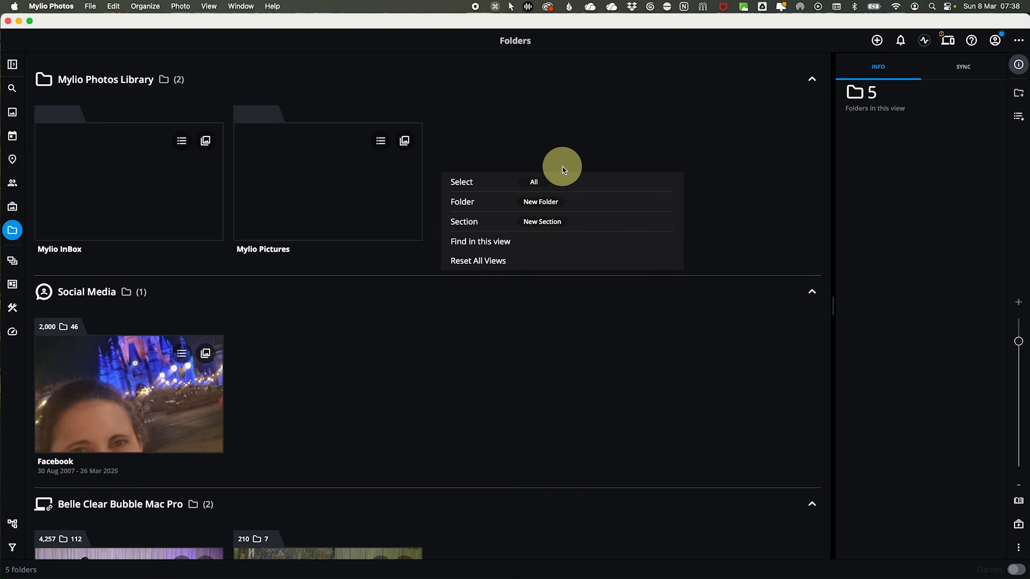
click(540, 203)
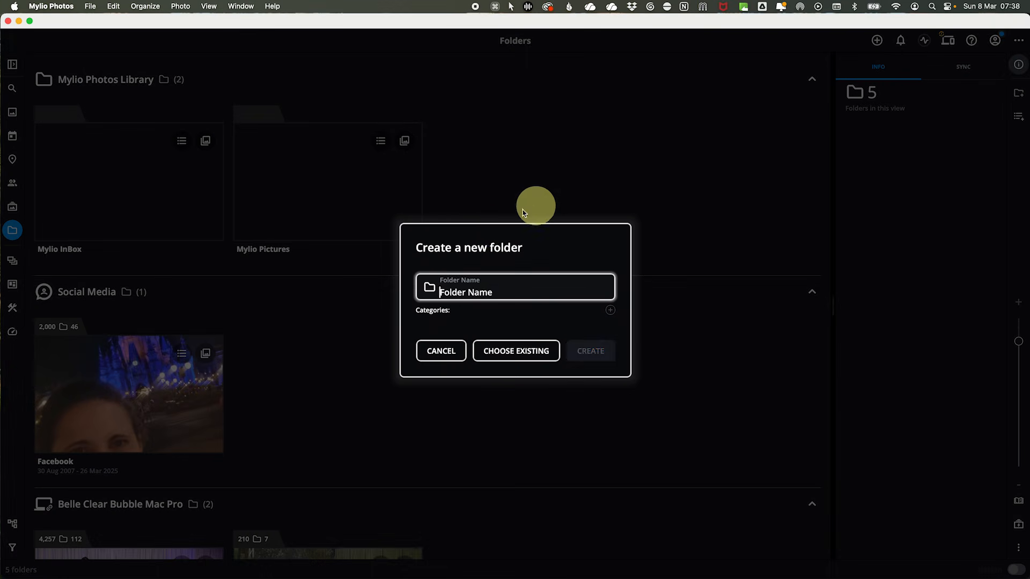
text(Canada)
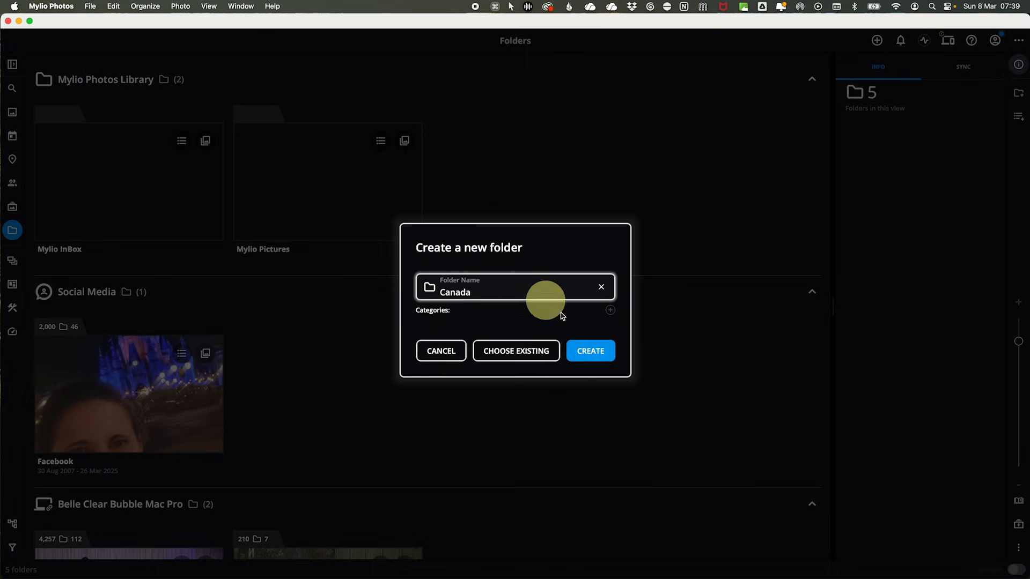
click(592, 350)
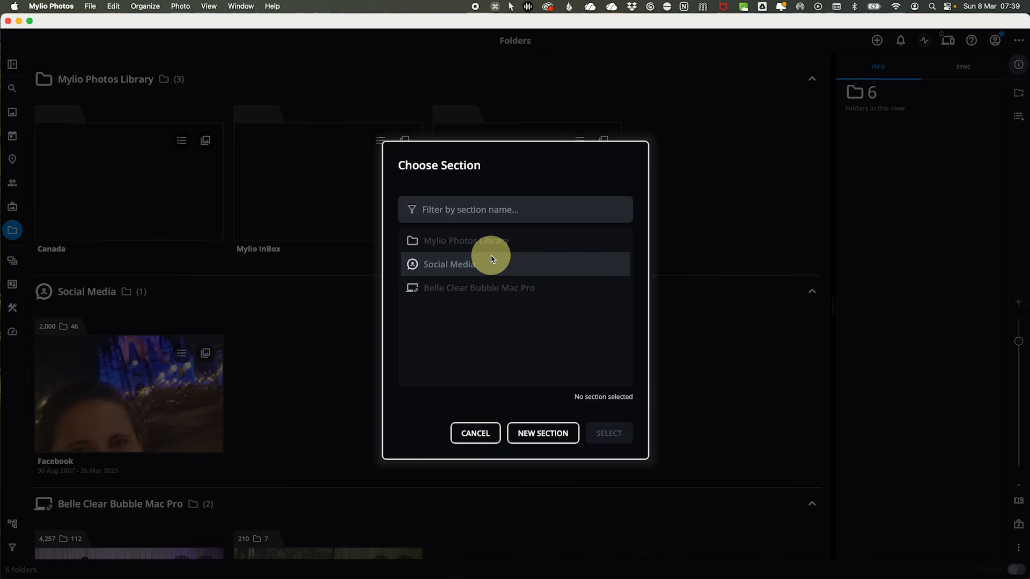
click(476, 435)
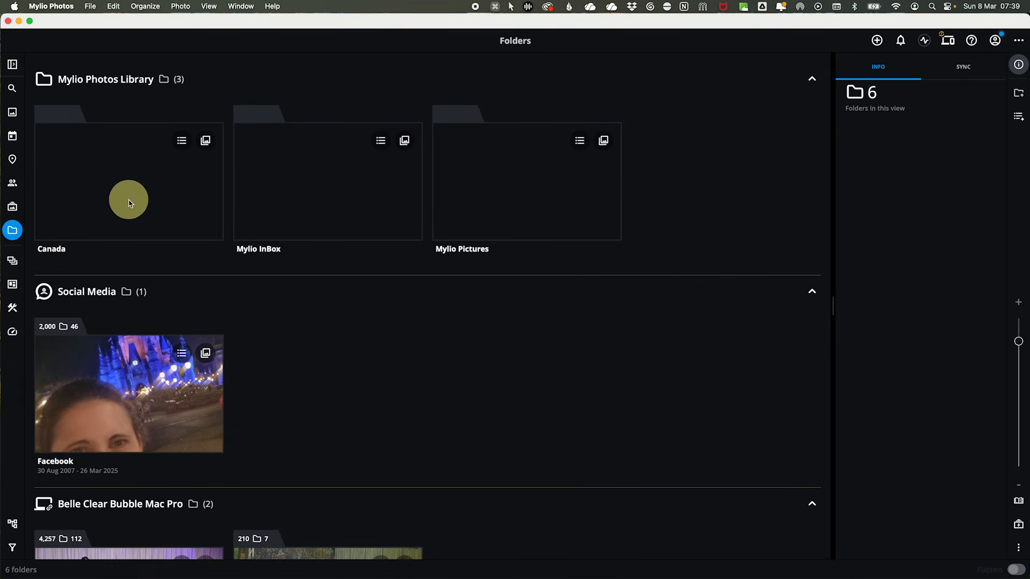
- Open the flamingo-covered Photos folder in the Mac's section and reveal its location in Finder
scroll(421, 350, down, 3)
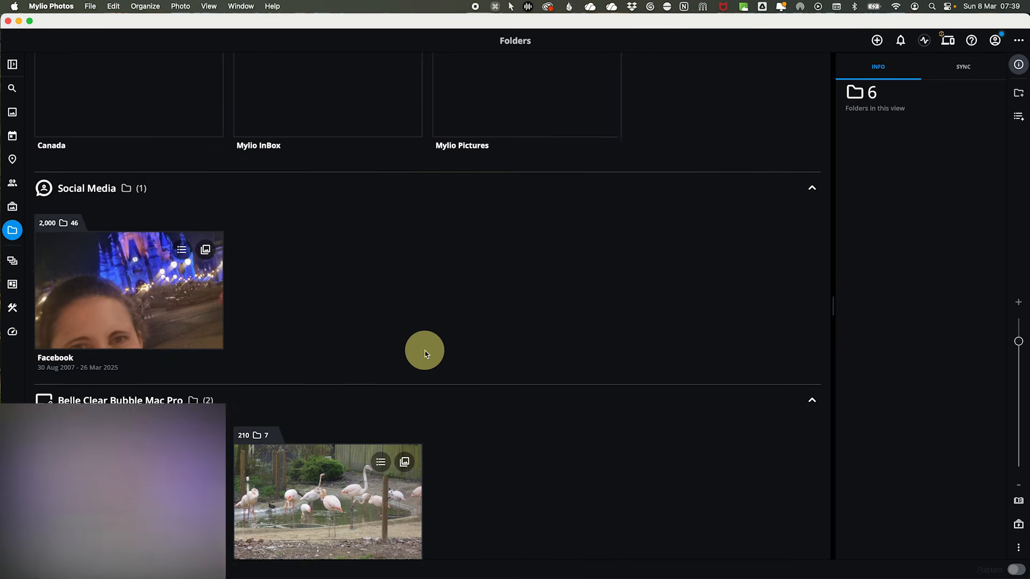
scroll(425, 354, down, 1)
click(269, 403)
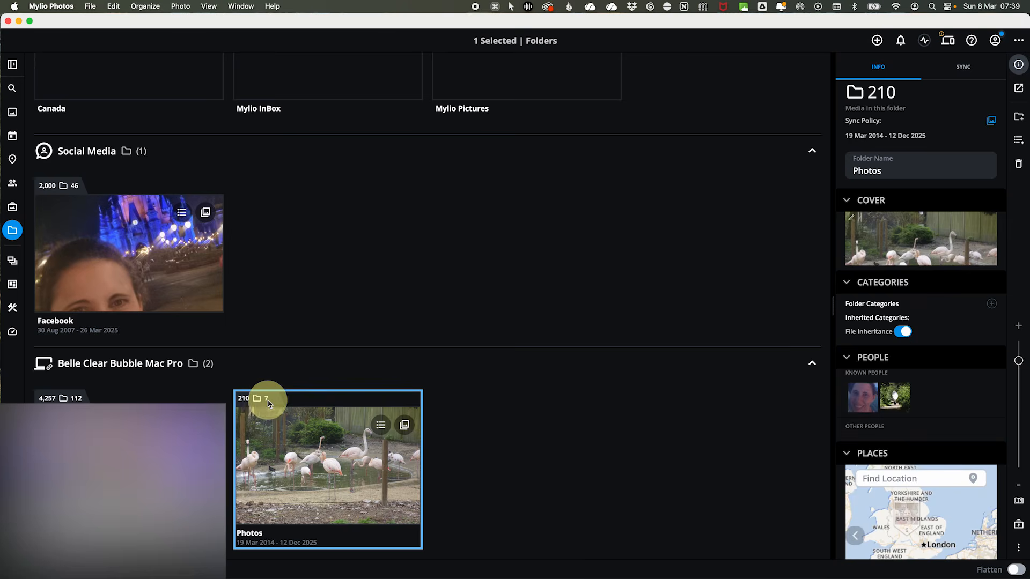
double_click(269, 403)
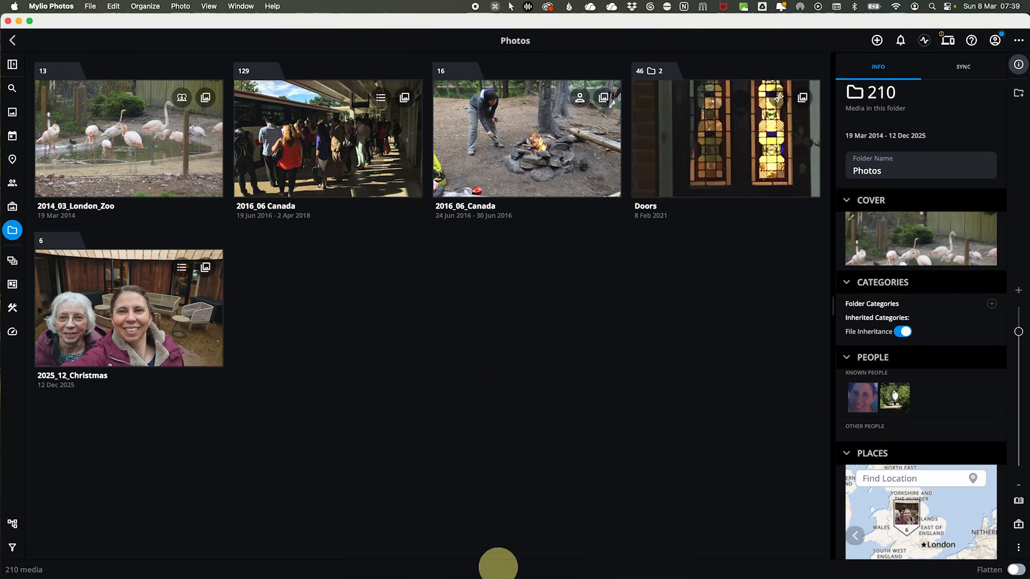
key(super+shift+r)
- Create a subfolder named Favourite Photos inside the Photos folder in Finder
click(434, 288)
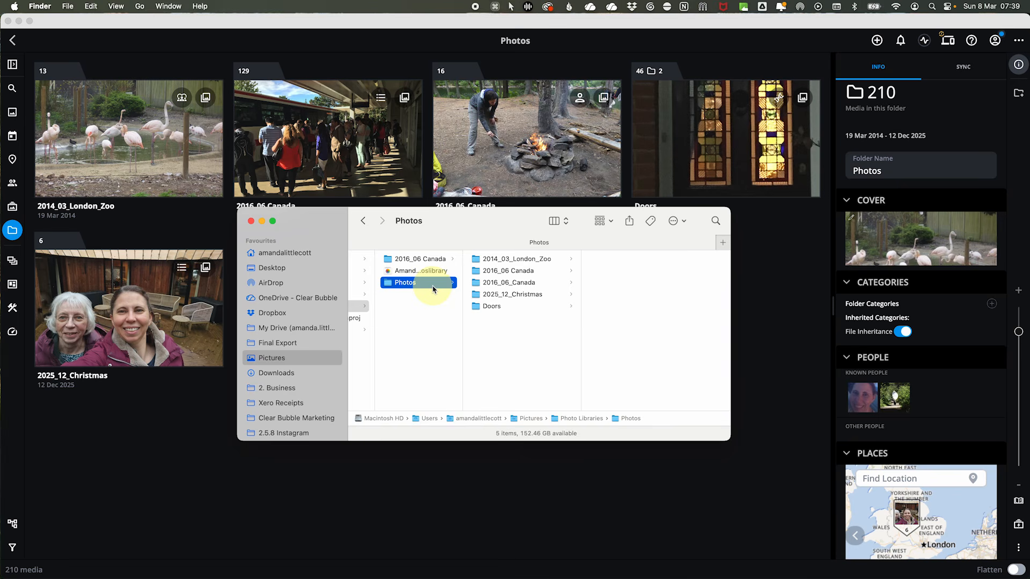
key(super+shift+n)
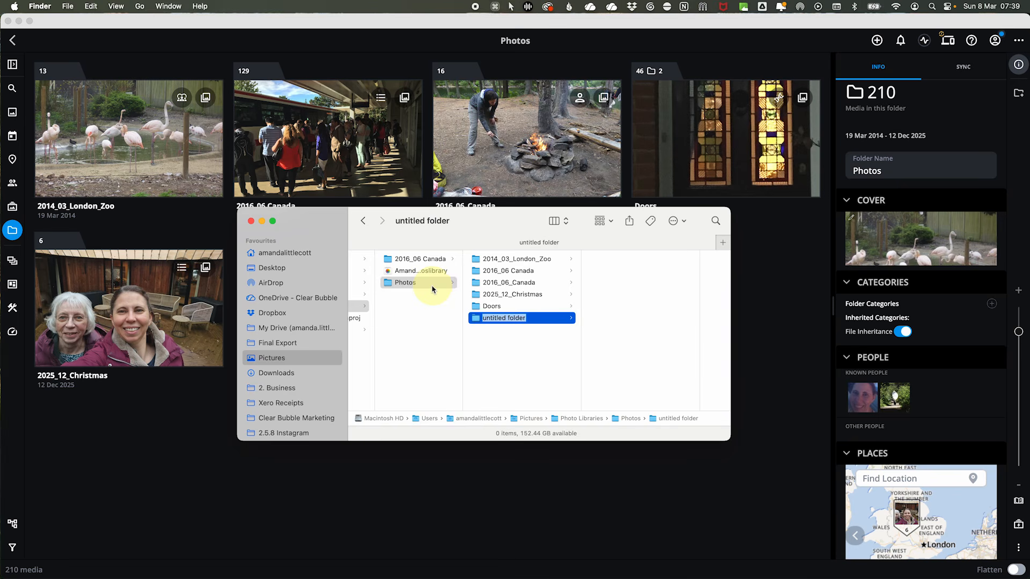
text(Favourite Photos)
key(Return)
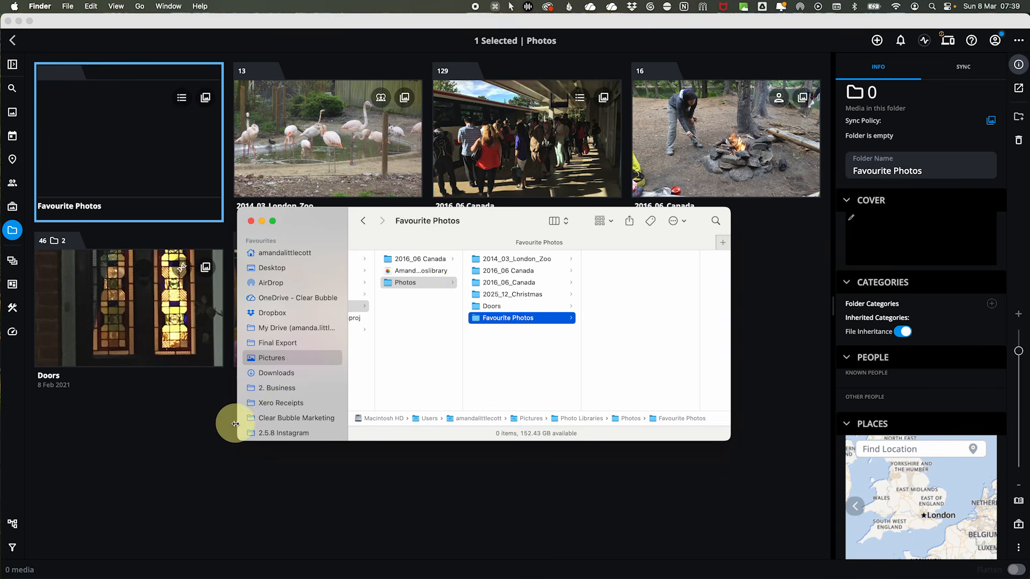
click(236, 424)
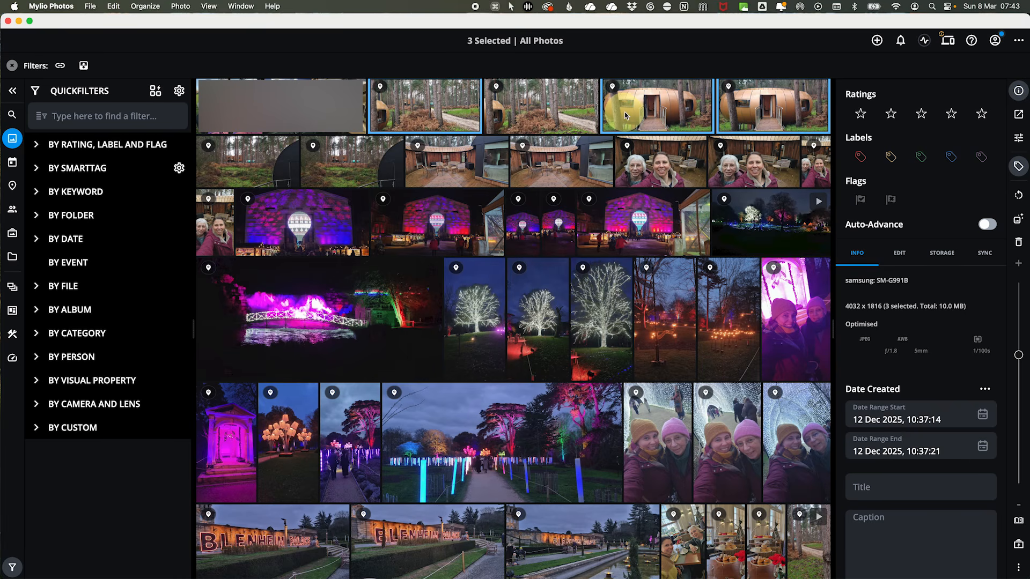
- Add the two-person selfie to the selected cabin photos and choose the Canada folder as the destination for moving them
super+click(659, 168)
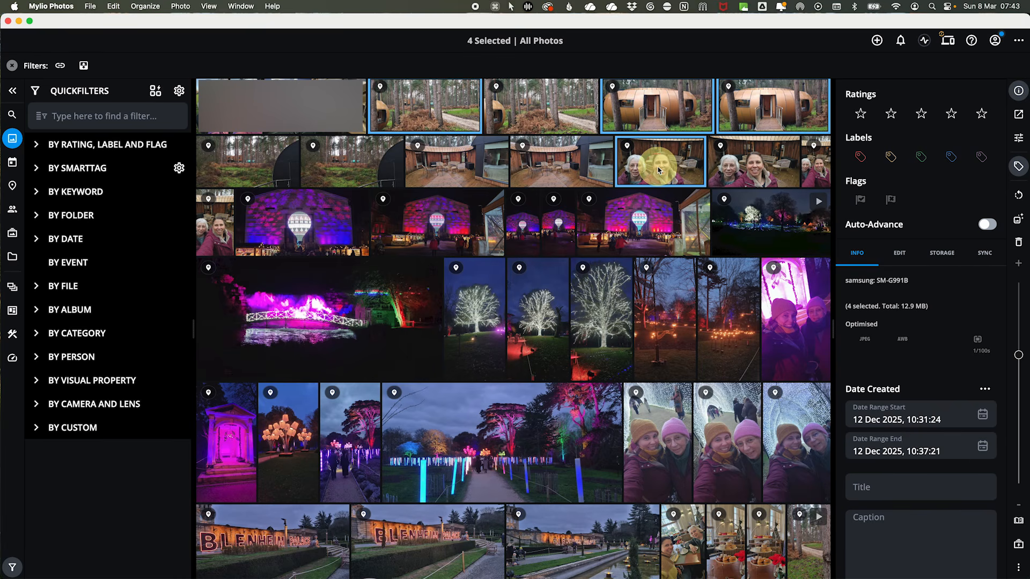
right_click(659, 169)
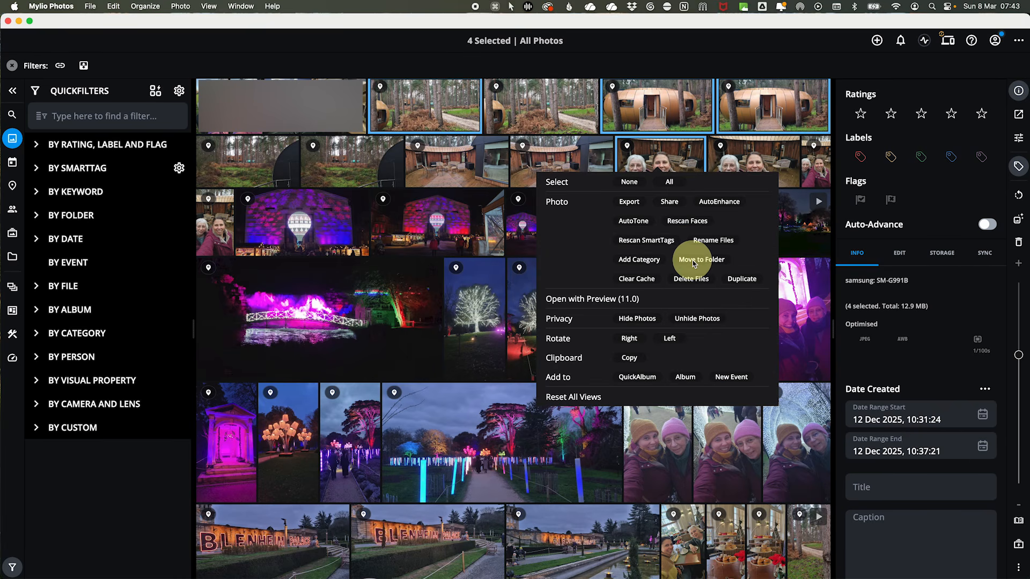
click(694, 263)
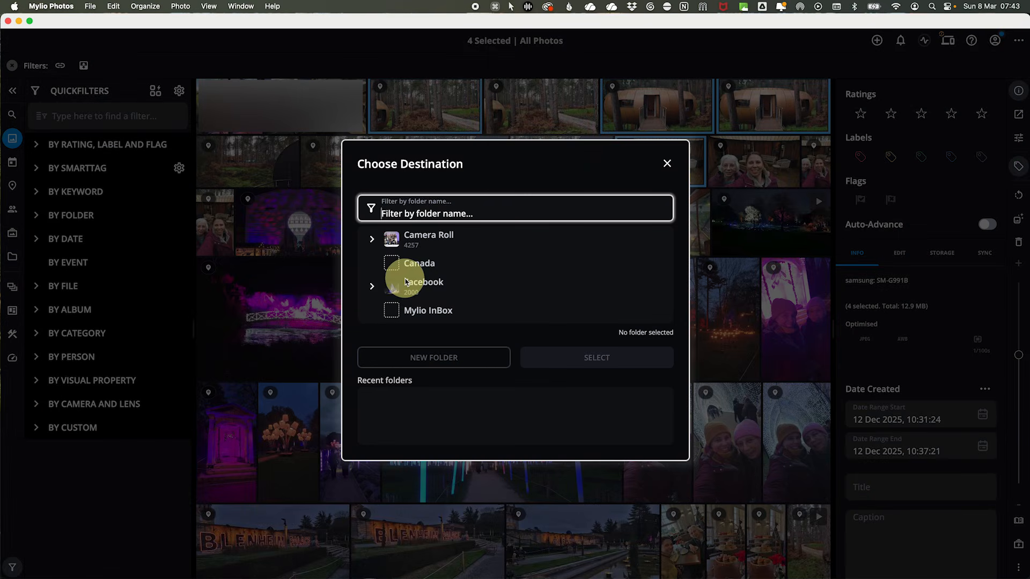
scroll(430, 276, down, 2)
scroll(437, 277, down, 1)
scroll(429, 279, up, 3)
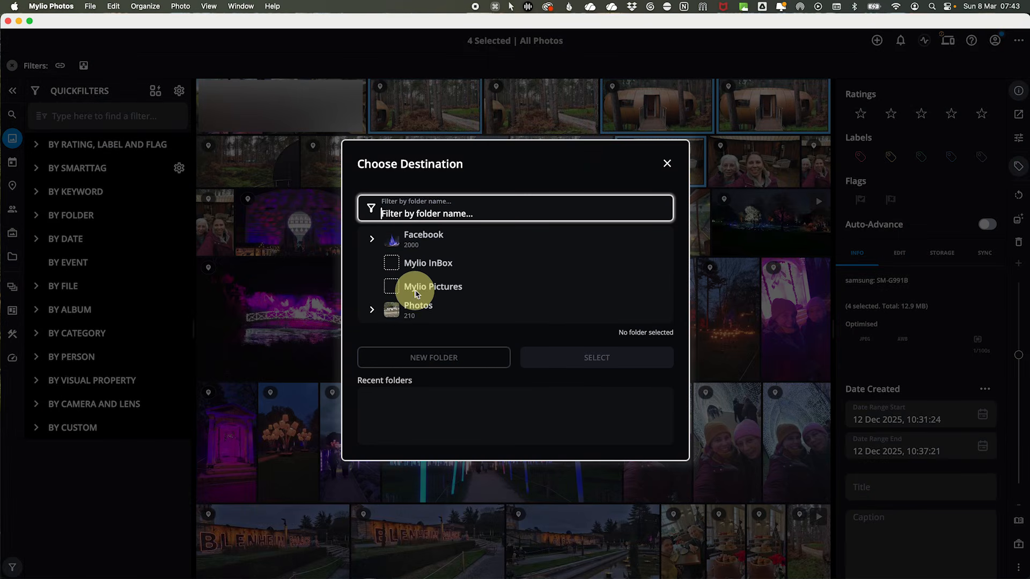
scroll(456, 276, down, 2)
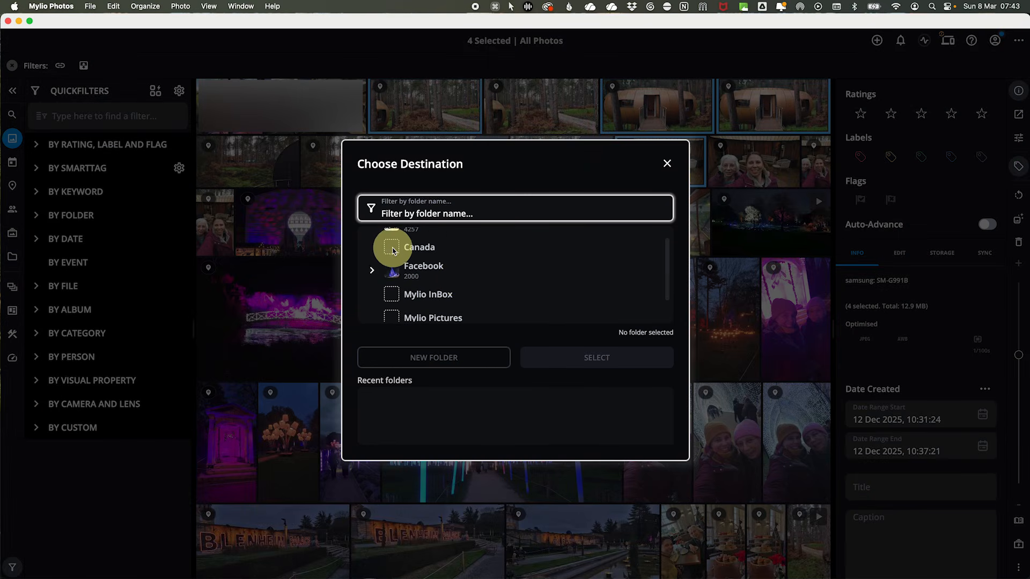
click(398, 247)
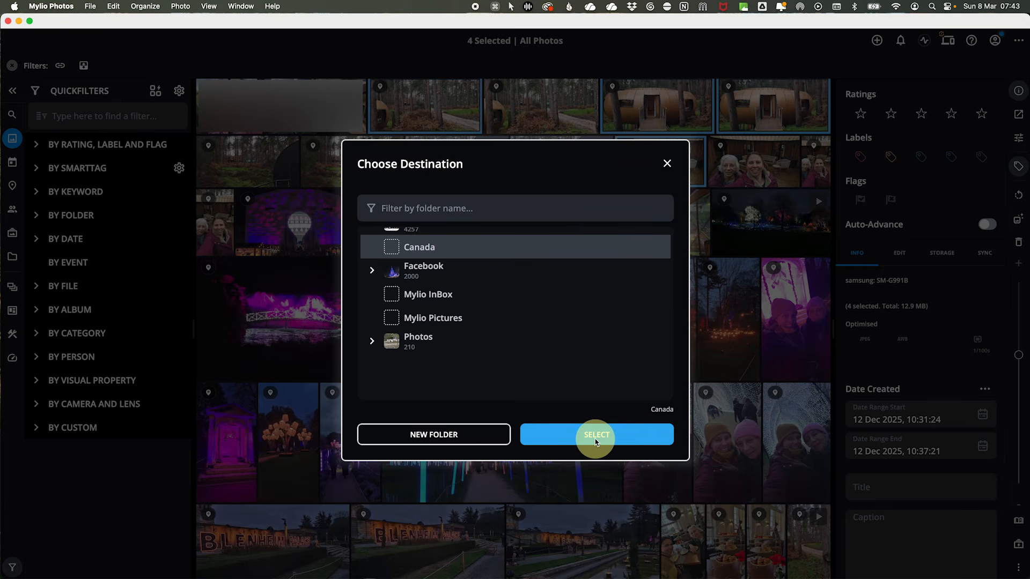
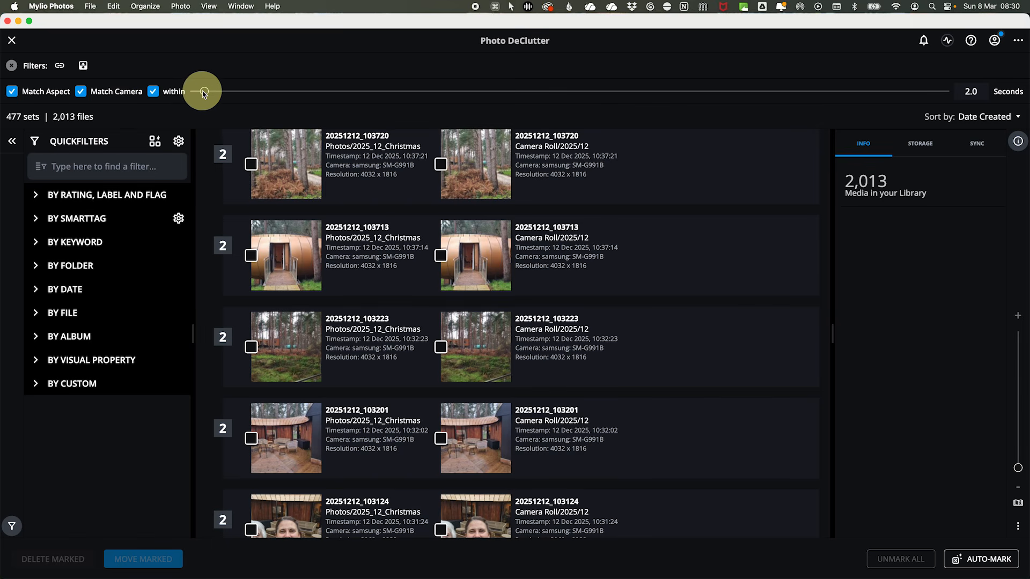
- Set the Photo DeClutter time window to 3.8 seconds and mark the Camera Roll copy of 20251212_103720
drag(204, 91, 226, 92)
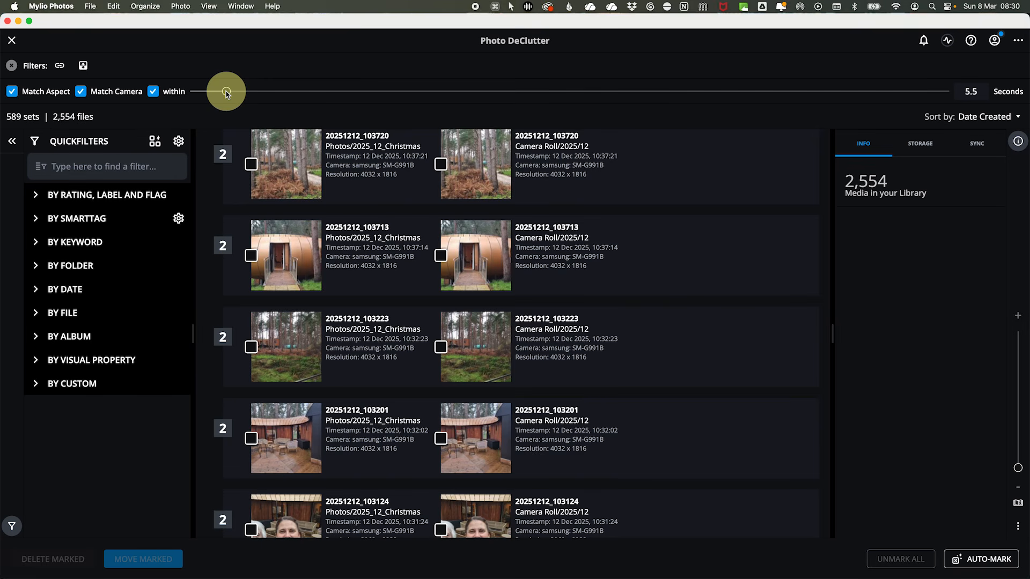
mouse_move(226, 92)
mouse_down()
mouse_move(211, 92)
mouse_move(252, 94)
mouse_move(215, 95)
mouse_up()
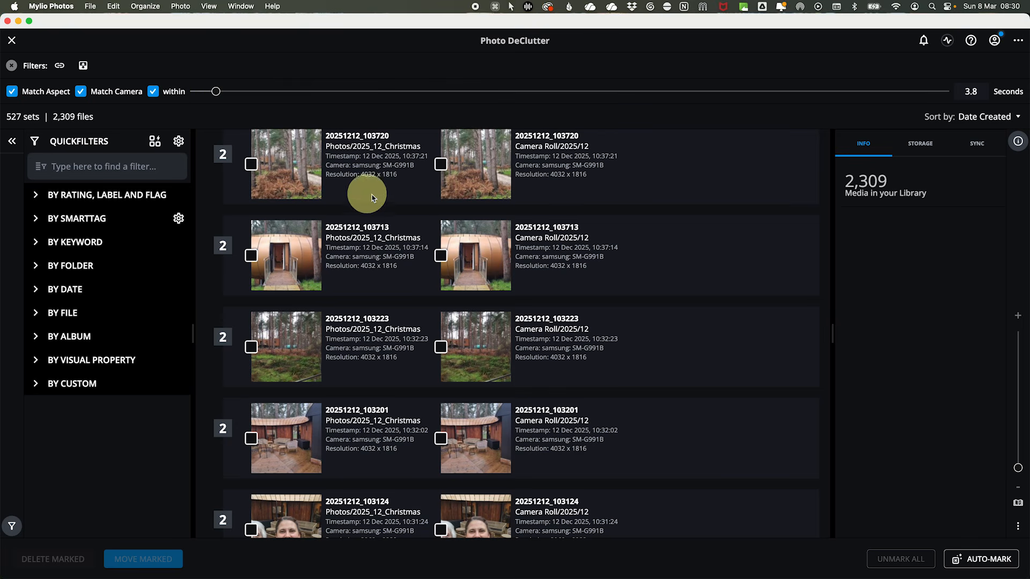
click(443, 166)
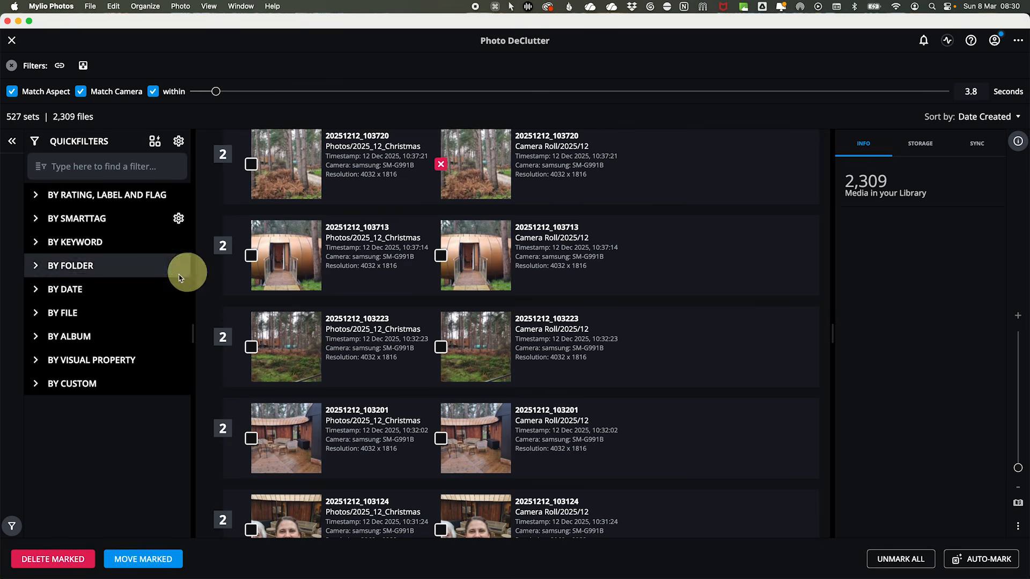
- Filter the Photo DeClutter sets by date to December 2025
click(35, 291)
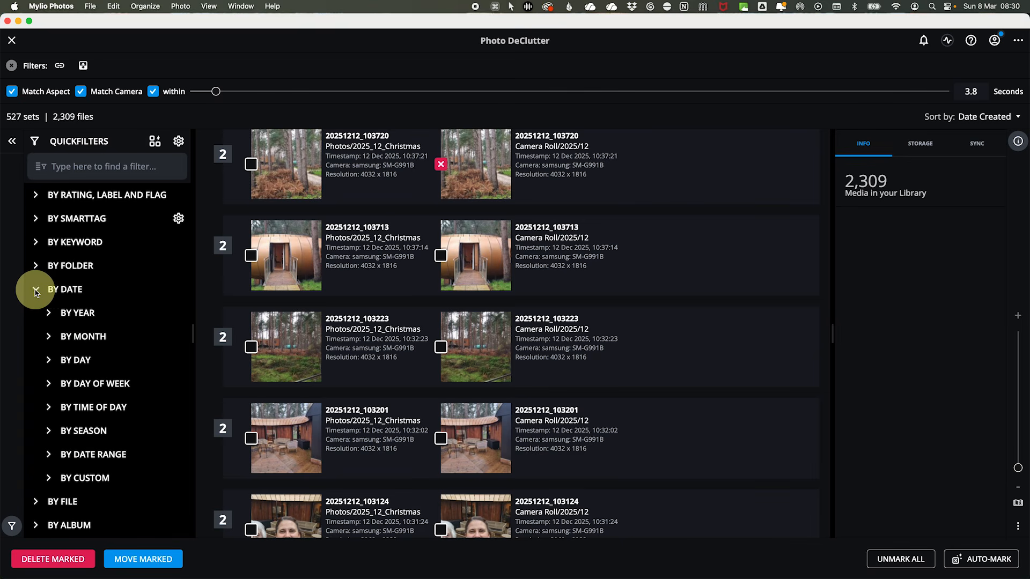
click(50, 314)
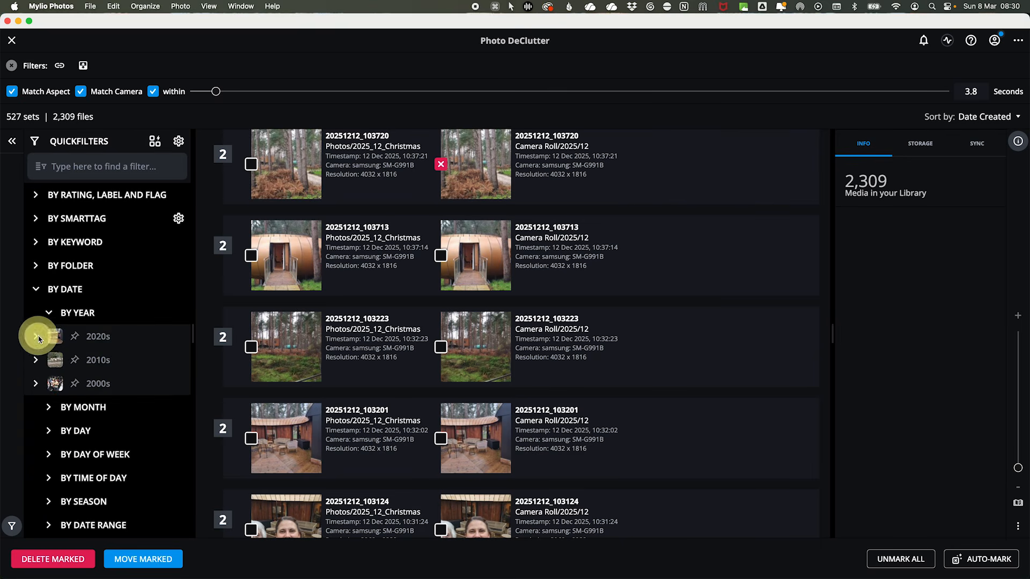
click(37, 336)
scroll(82, 341, down, 1)
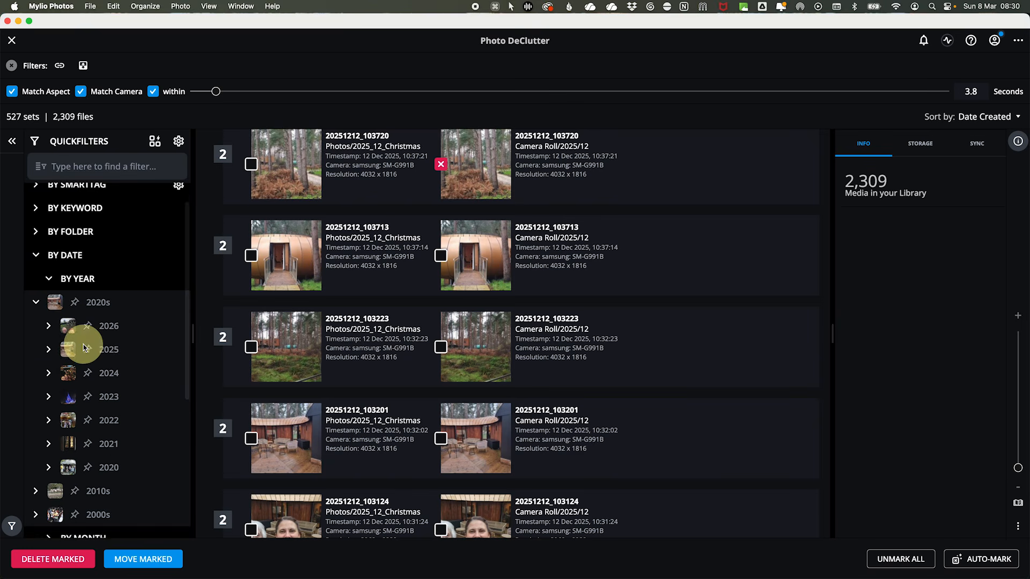
click(49, 349)
scroll(104, 356, down, 5)
click(134, 470)
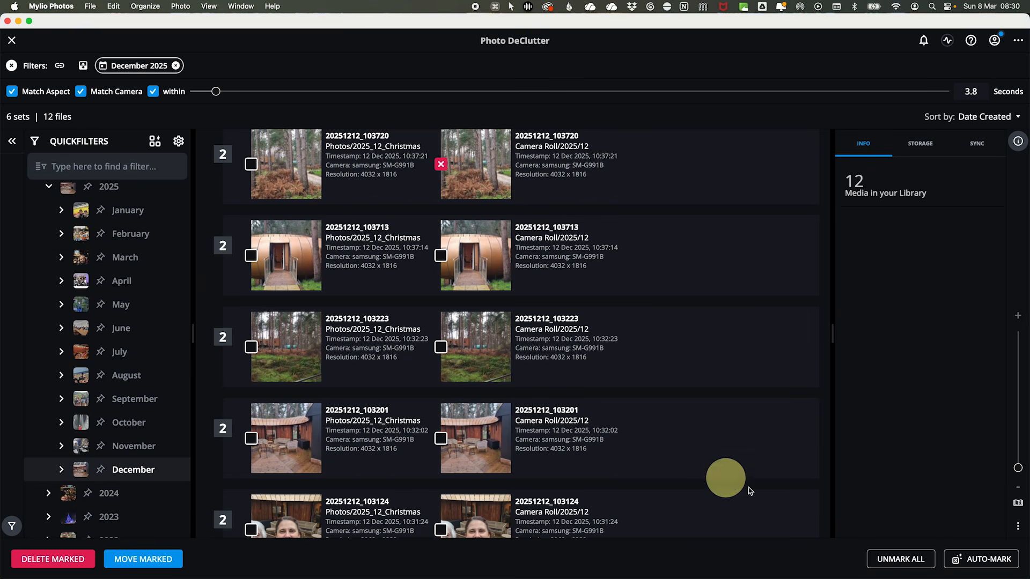
- Run Auto-Mark on the December 2025 sets with the Rejected criterion also enabled, and unmark all the marked photos
click(974, 559)
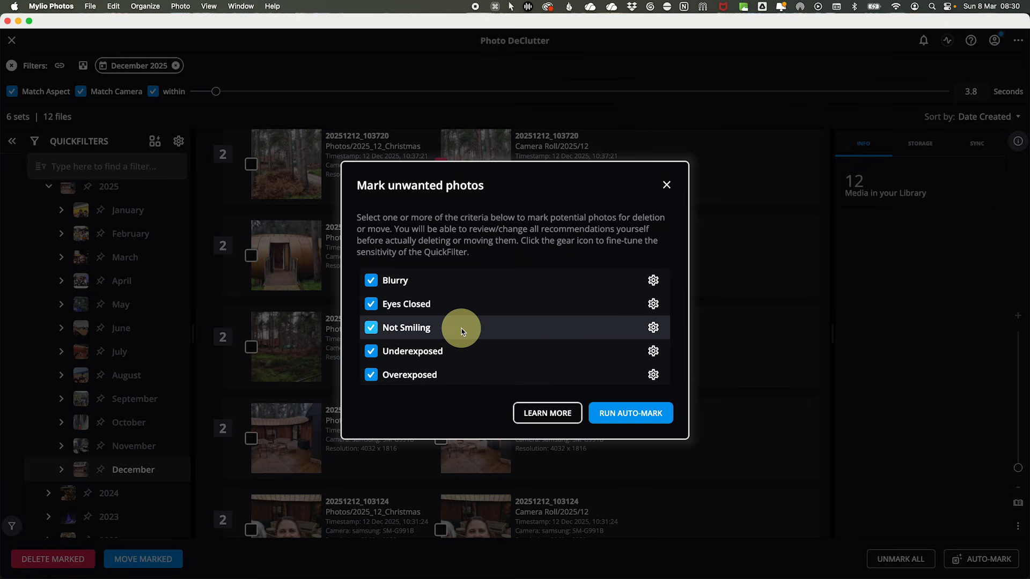
scroll(461, 331, down, 2)
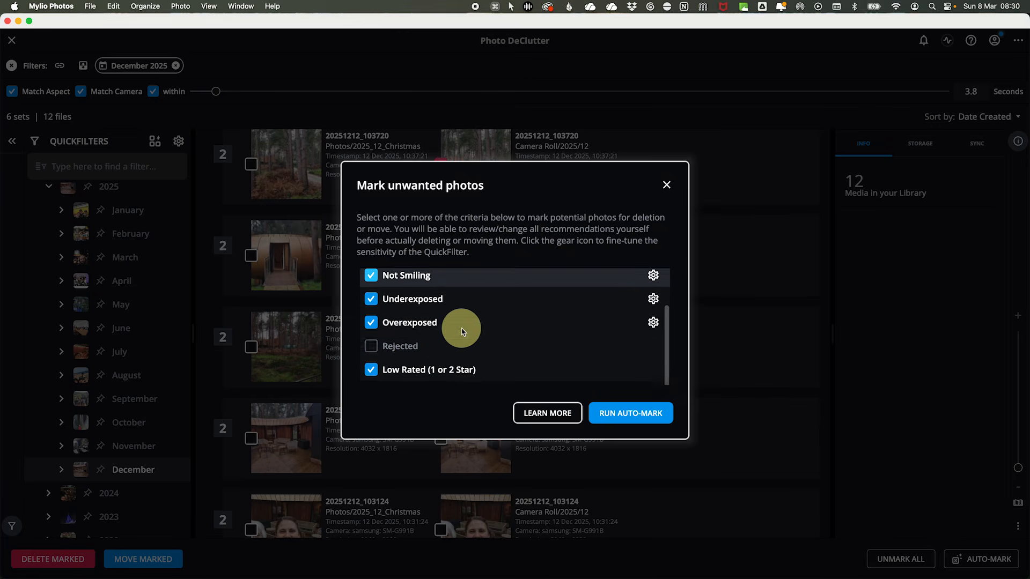
click(371, 350)
click(637, 416)
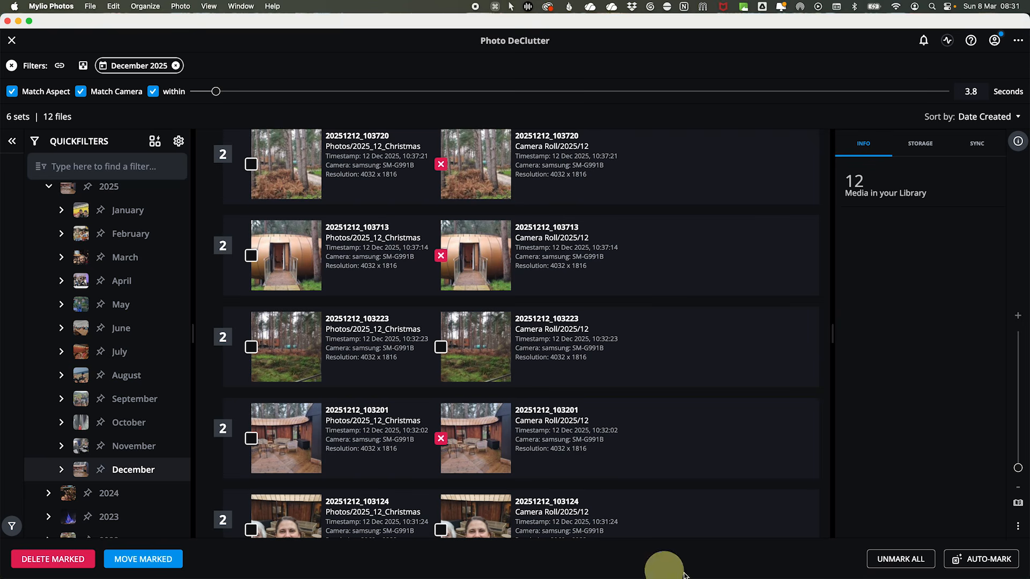
click(885, 560)
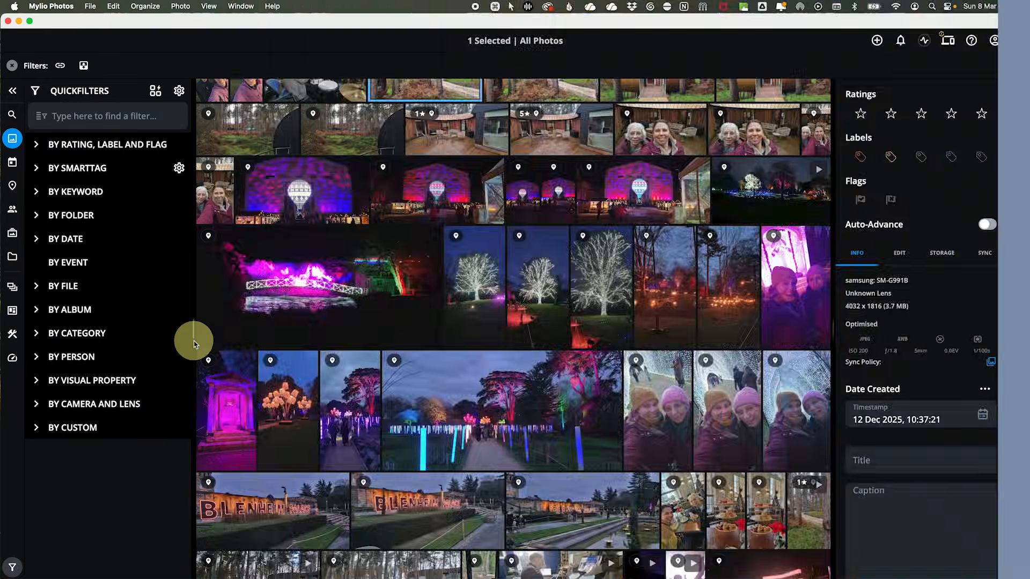
- Filter All Photos to December 2025 and open the filtered photos in QuickReview
click(13, 334)
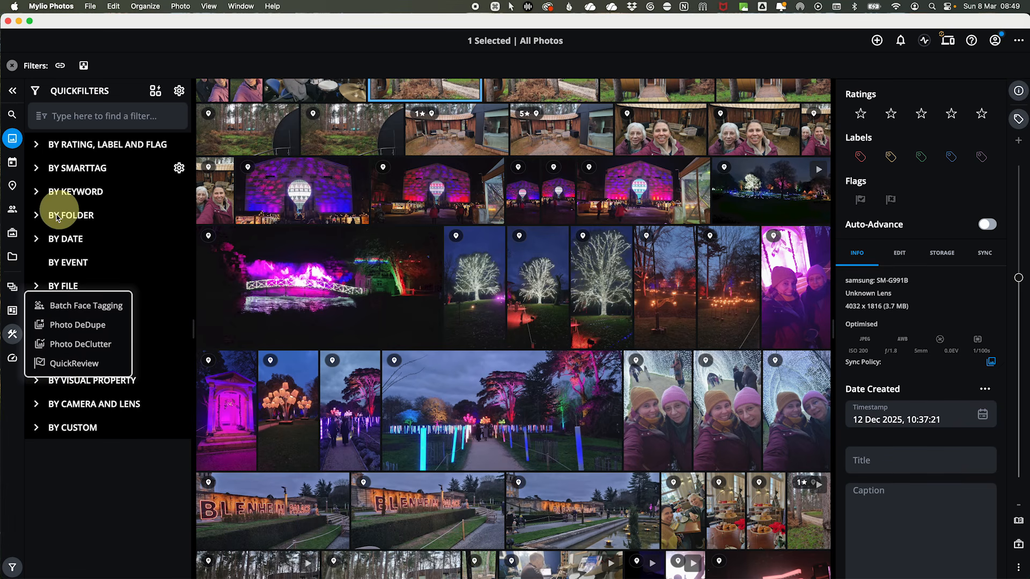
click(36, 239)
scroll(138, 413, down, 10)
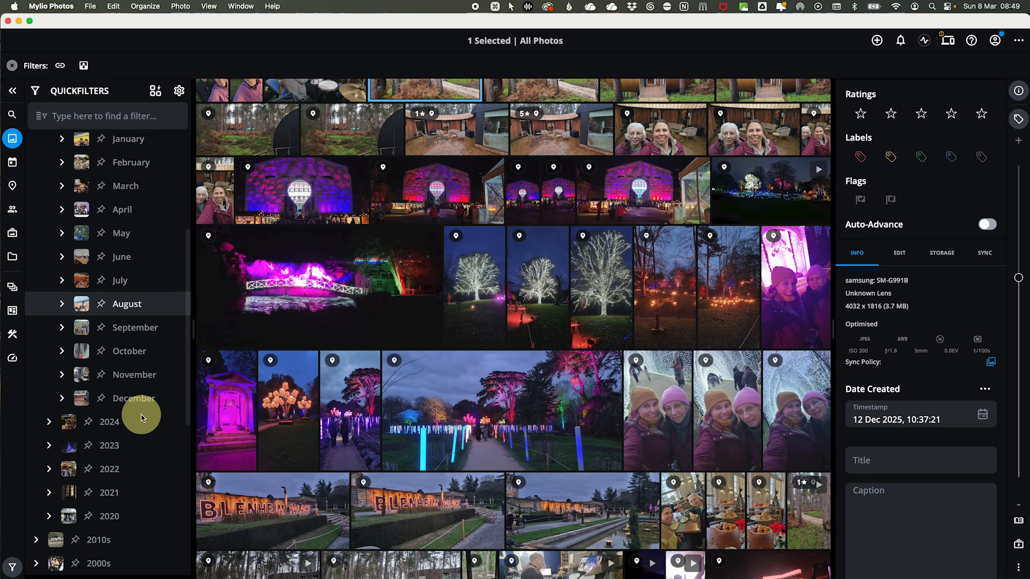
click(88, 337)
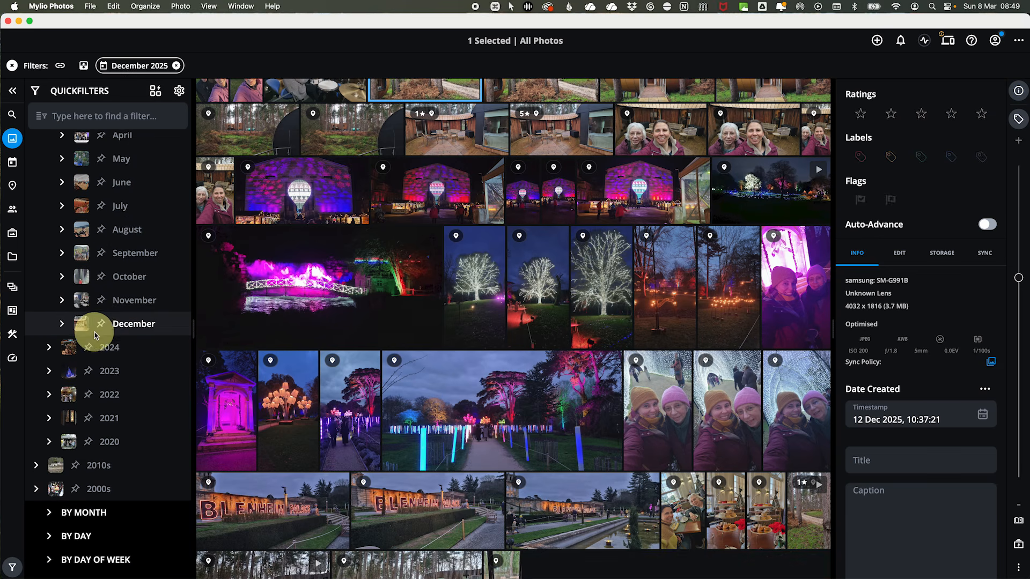
click(12, 334)
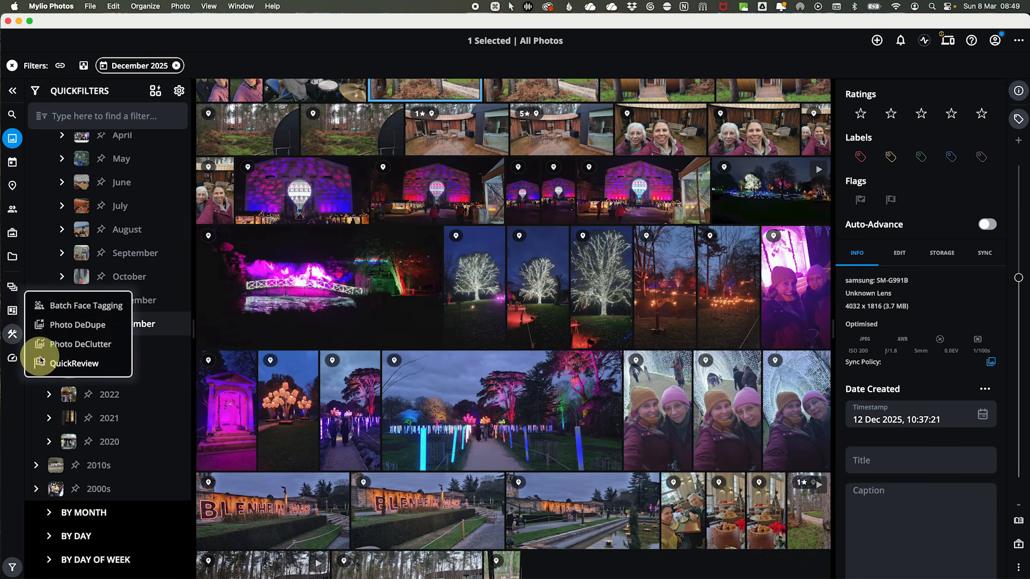
click(41, 358)
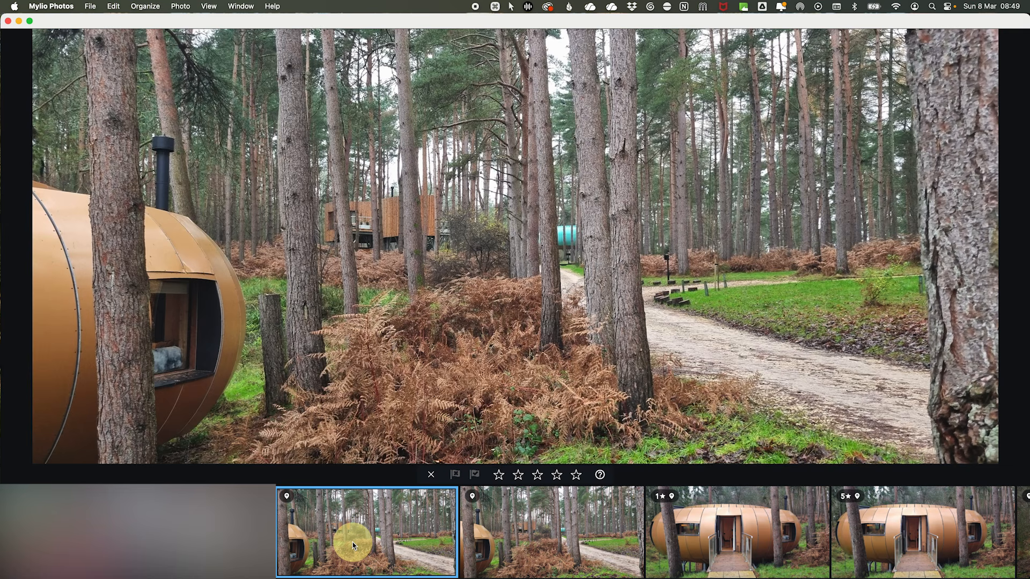
- Flag the second copy of the forest path photo as Rejected and the first copy as Picked
key(Right)
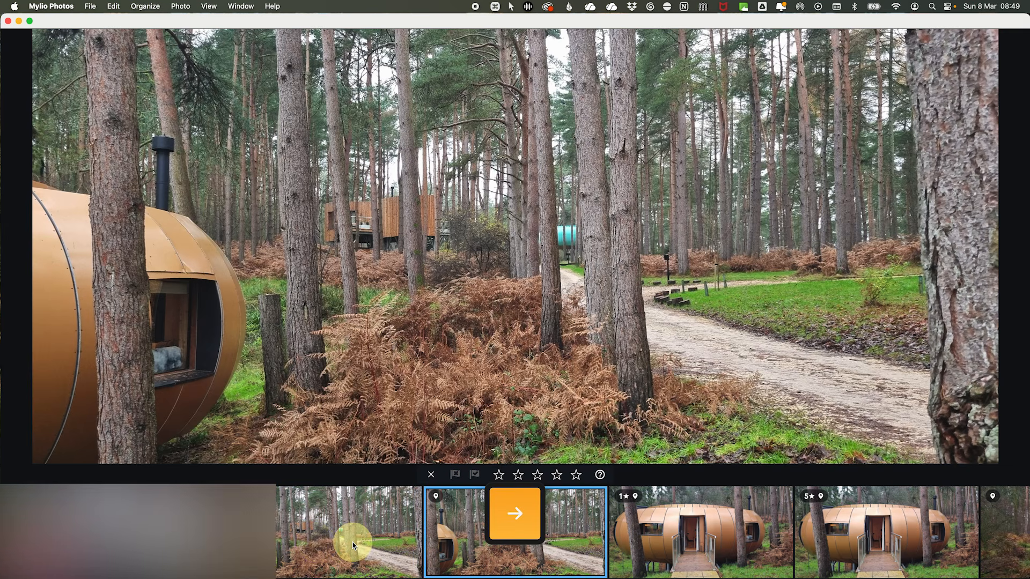
click(456, 475)
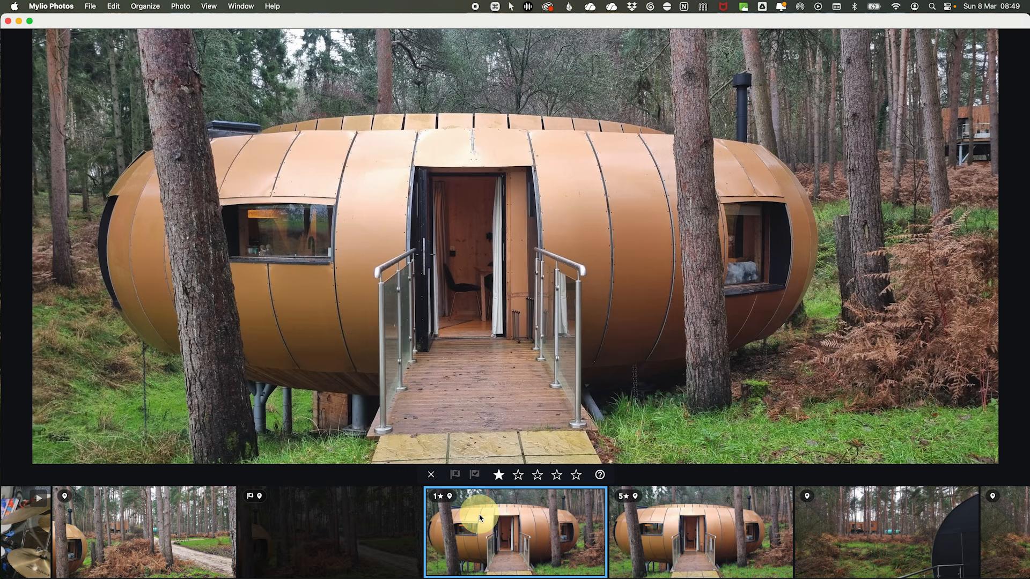
key(Left)
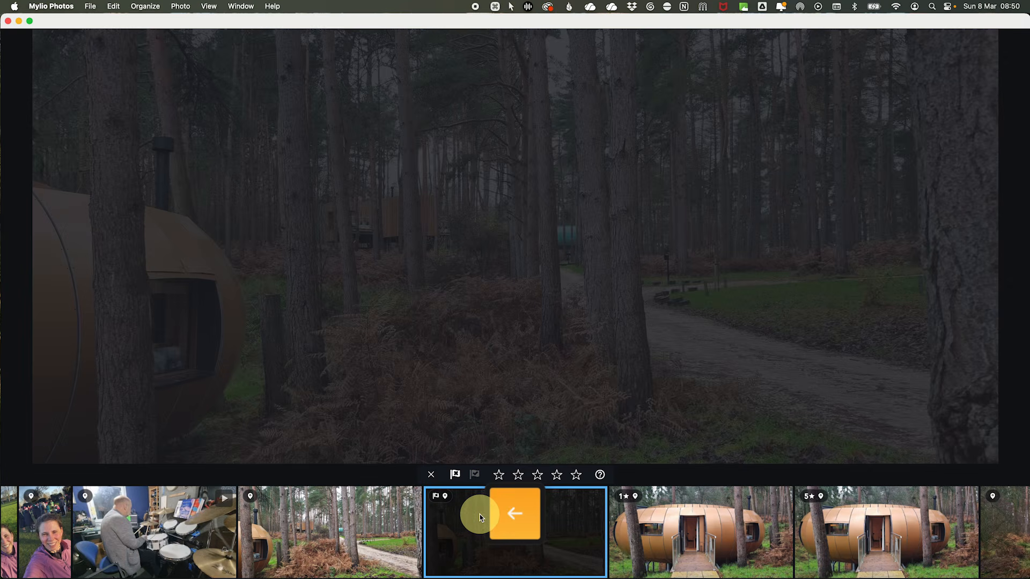
key(u)
key(x)
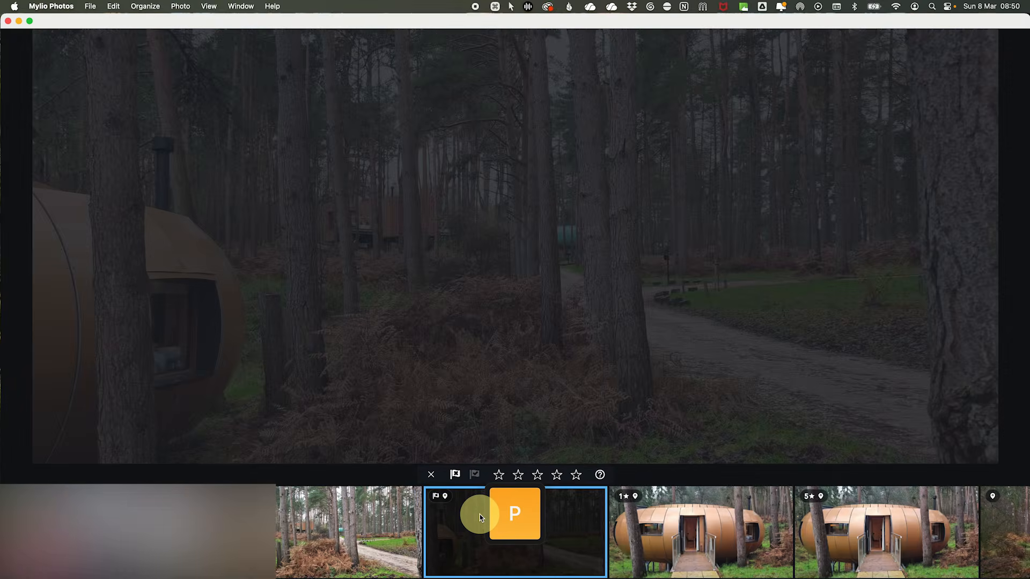
- Reject the five-star copy of the golden pod cabin photo, accepting that its rating is cleared
key(Right)
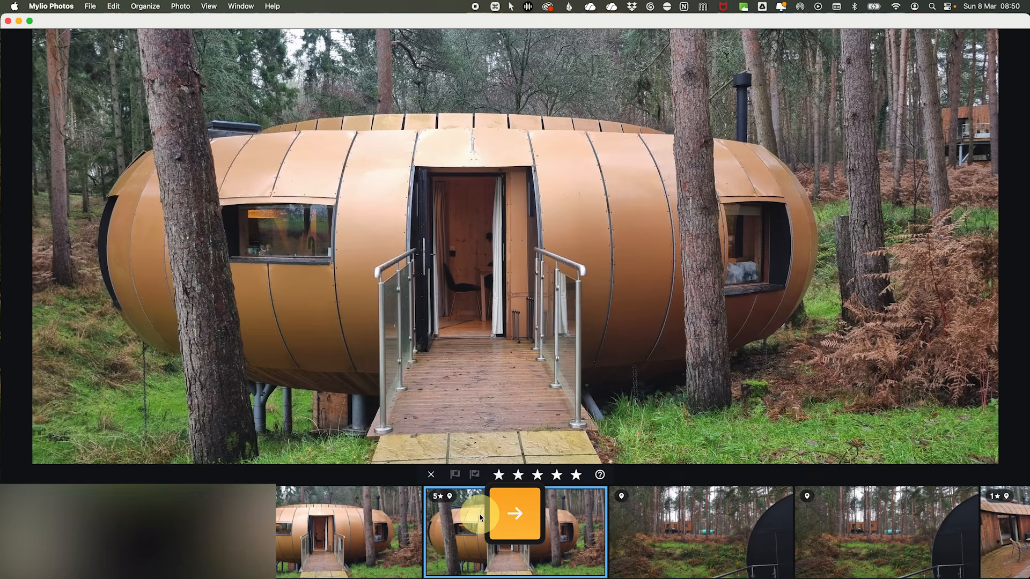
key(x)
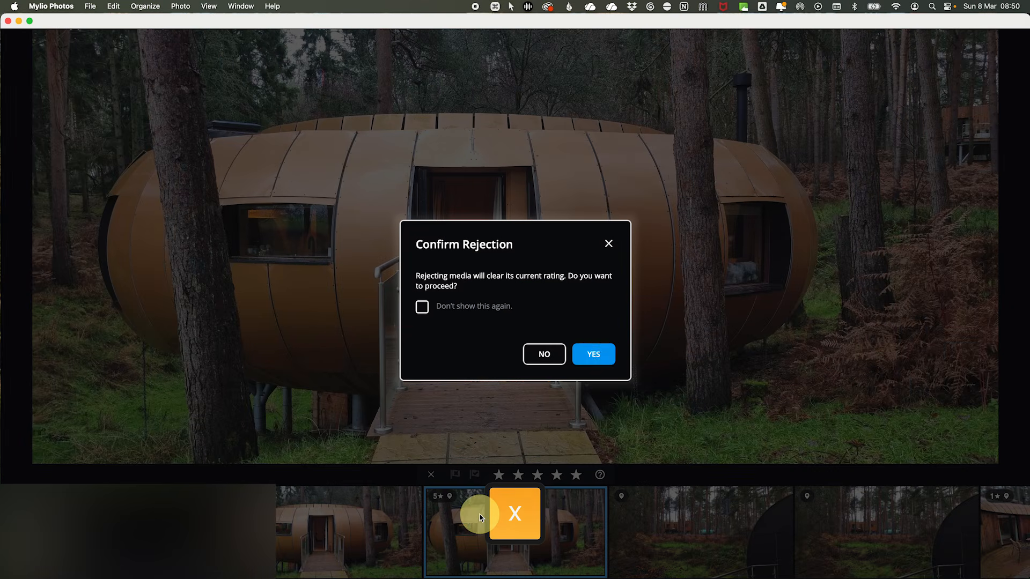
click(600, 356)
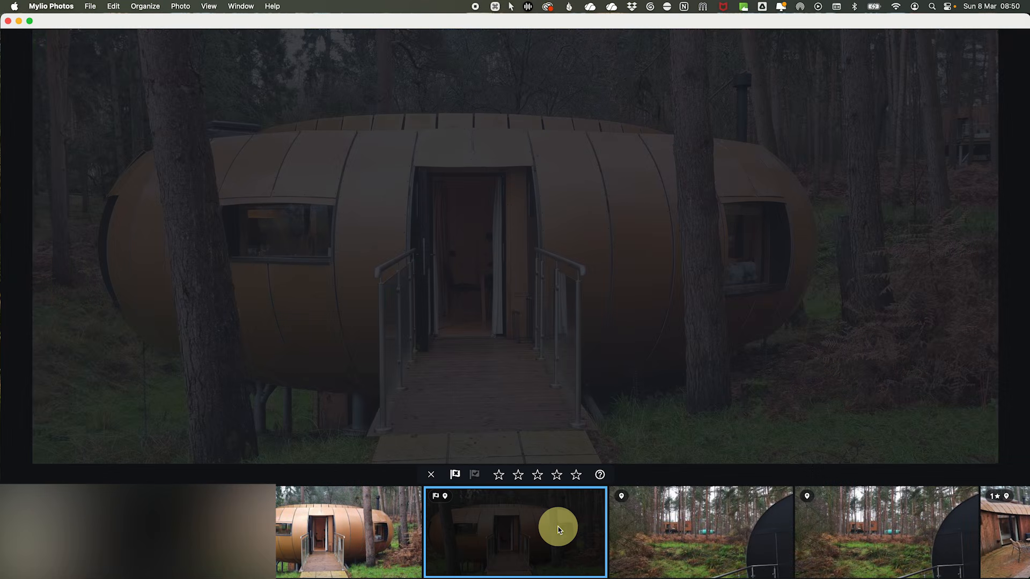
- Rate the first woodland photo beside the black pod 5 stars and its near-duplicate 1 star, and exit QuickReview
key(Right)
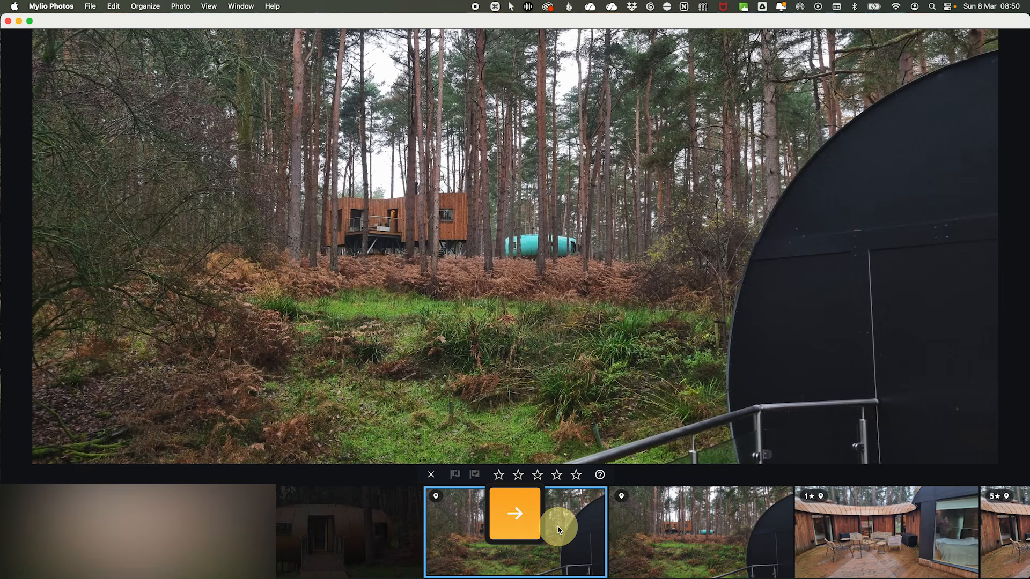
key(5)
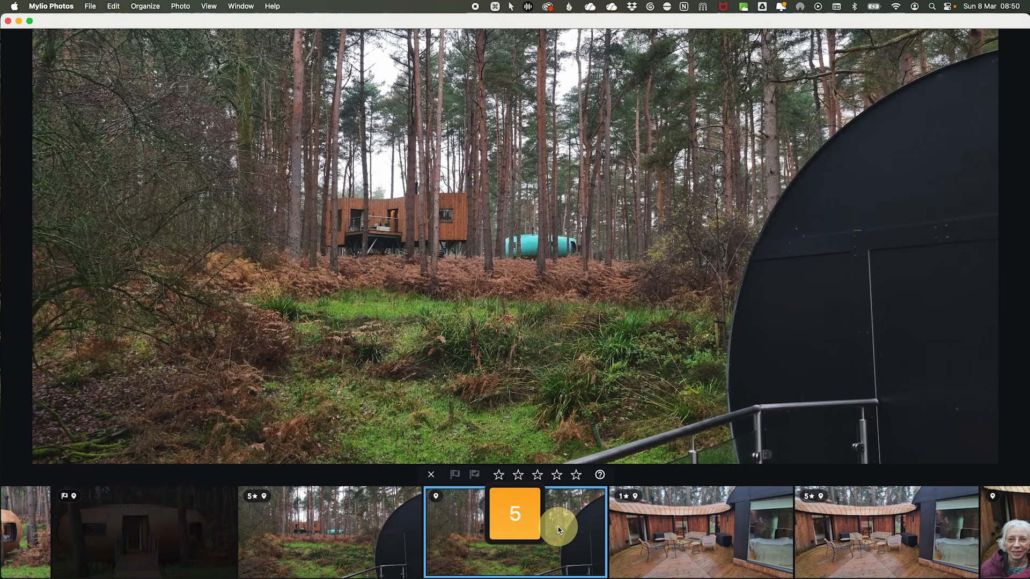
key(1)
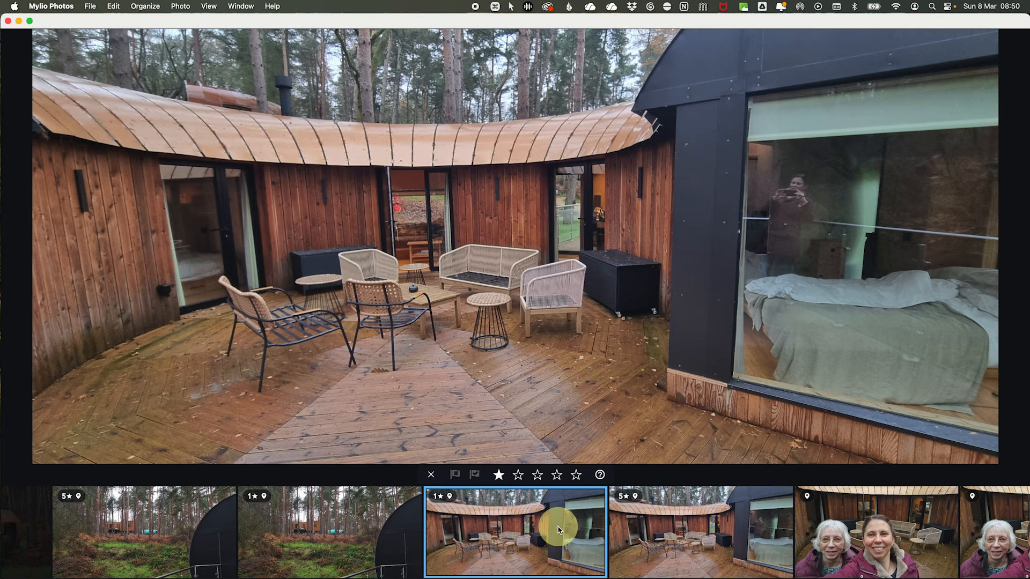
click(432, 476)
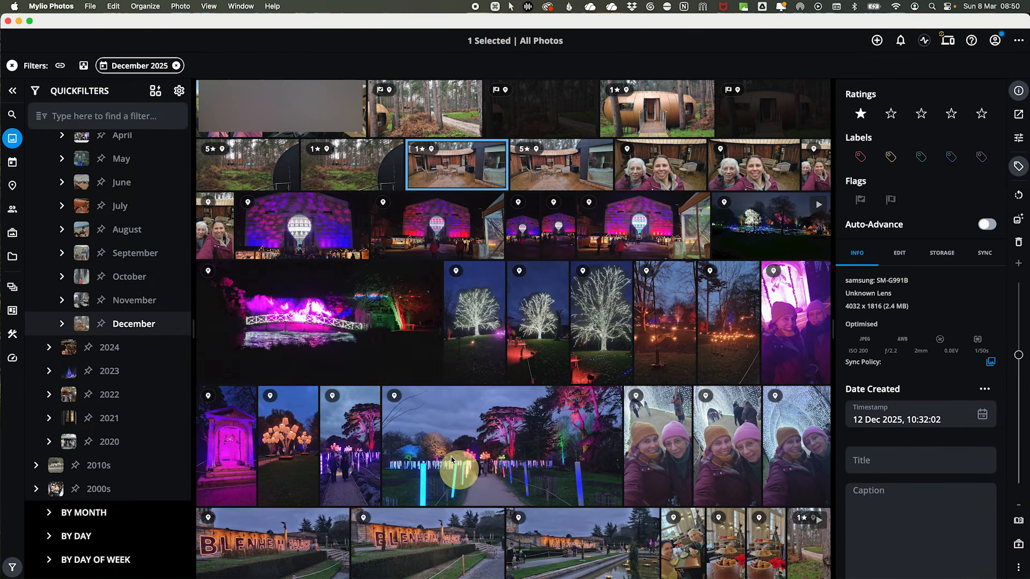
- Narrow the December 2025 photos to those flagged Rejected or Picked
scroll(108, 156, up, 10)
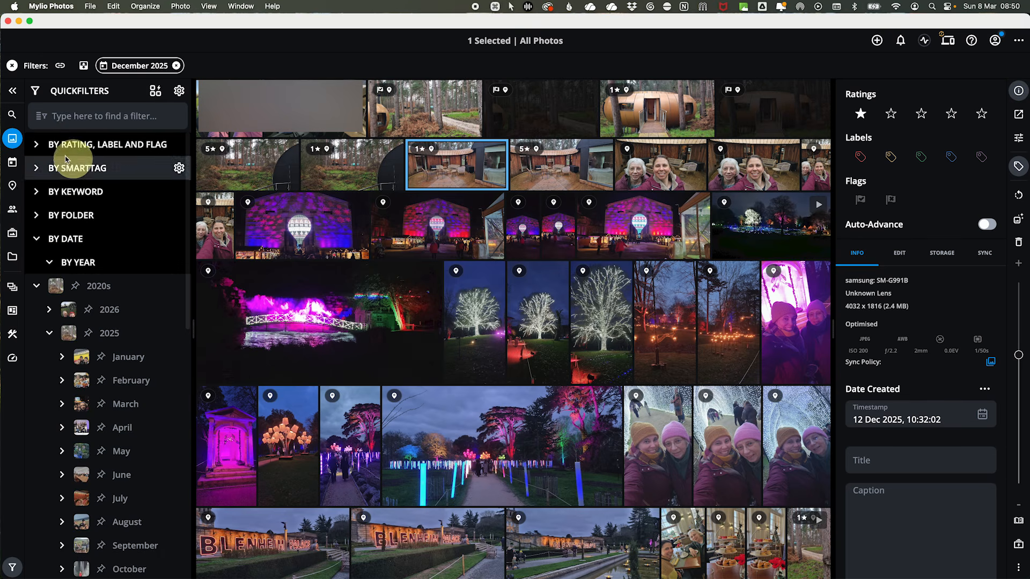
click(38, 144)
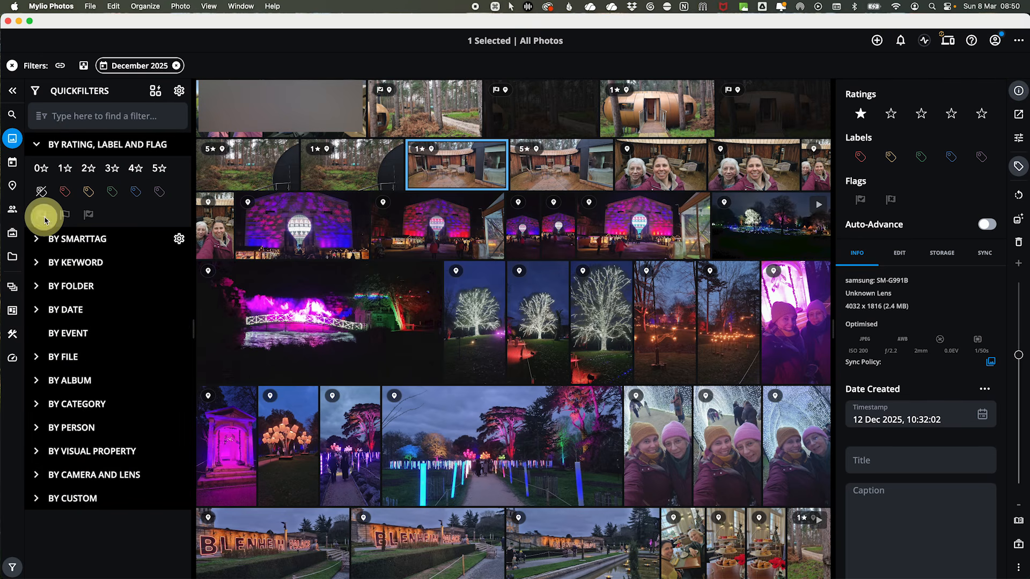
click(42, 216)
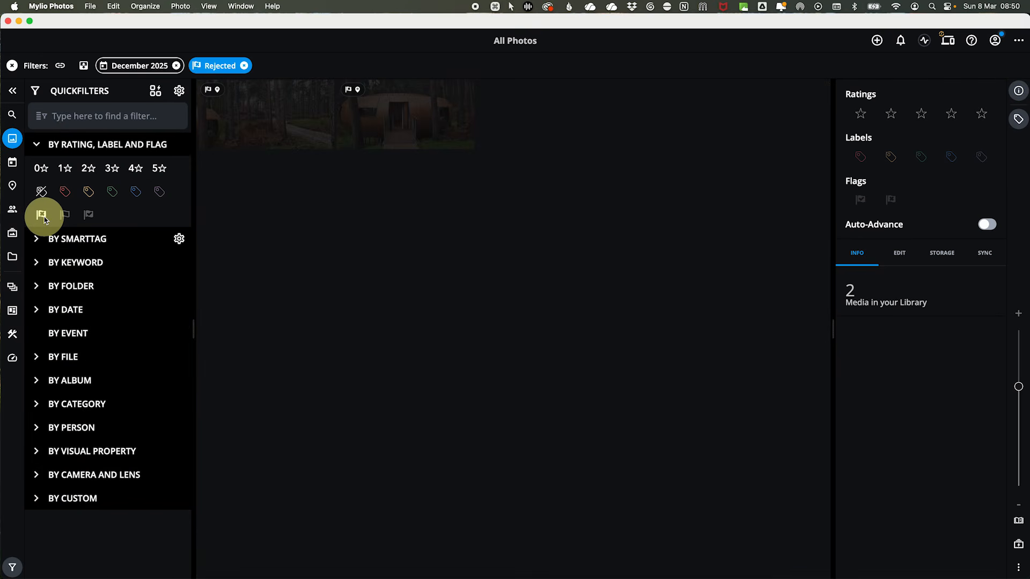
click(89, 215)
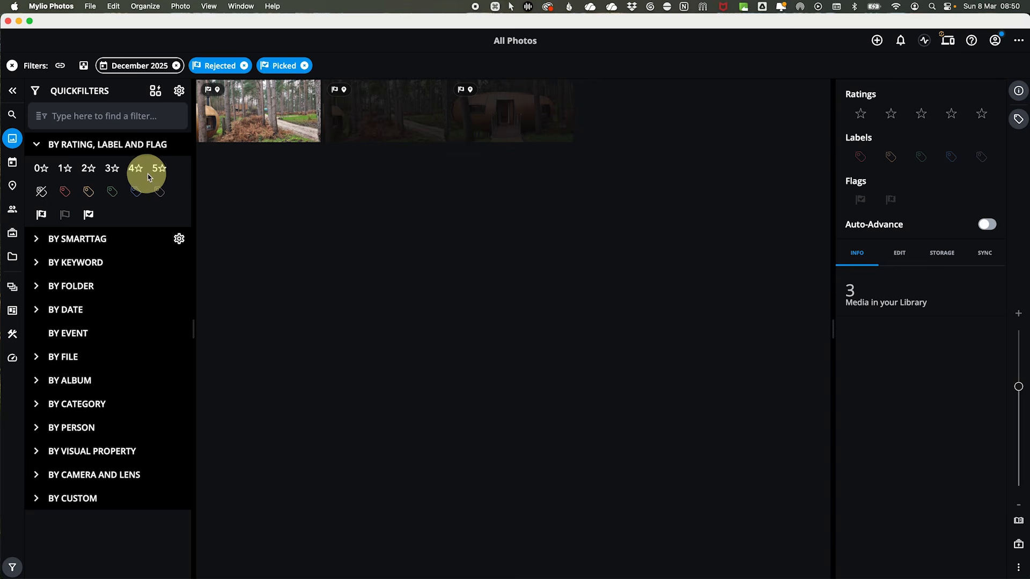